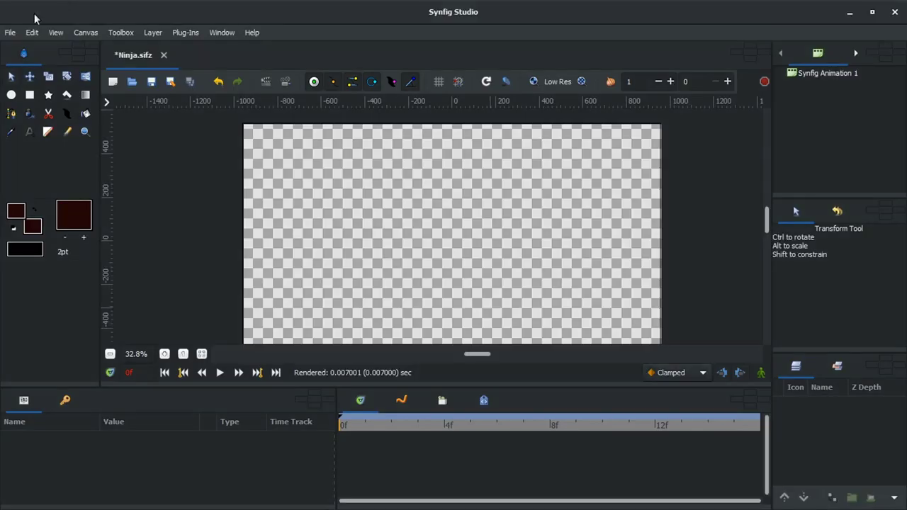
- Import Body.png from the NINJA project's Parts folder
{"action": "key", "text": "ctrl+i"}
{"action": "scroll", "coordinate": [513, 226], "scroll_direction": "down", "scroll_amount": 5}
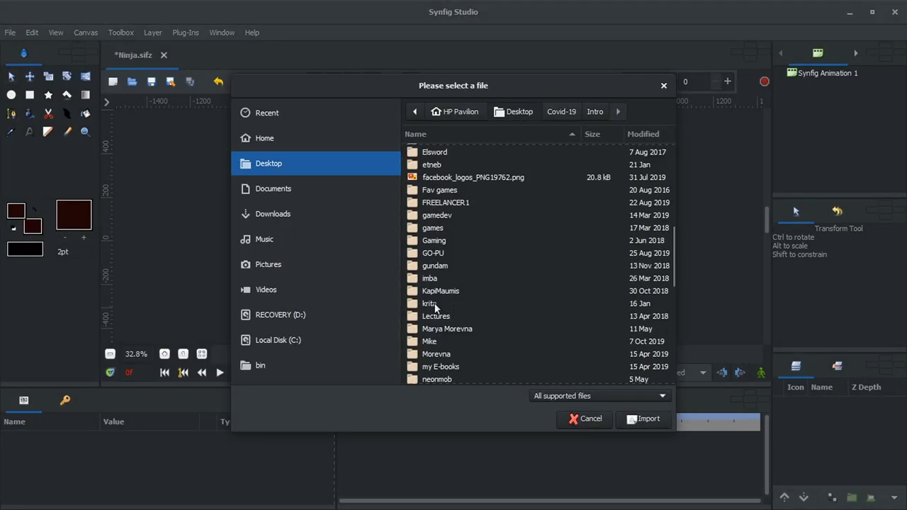
{"action": "double_click", "coordinate": [440, 374]}
{"action": "double_click", "coordinate": [453, 162]}
{"action": "left_click", "coordinate": [656, 422]}
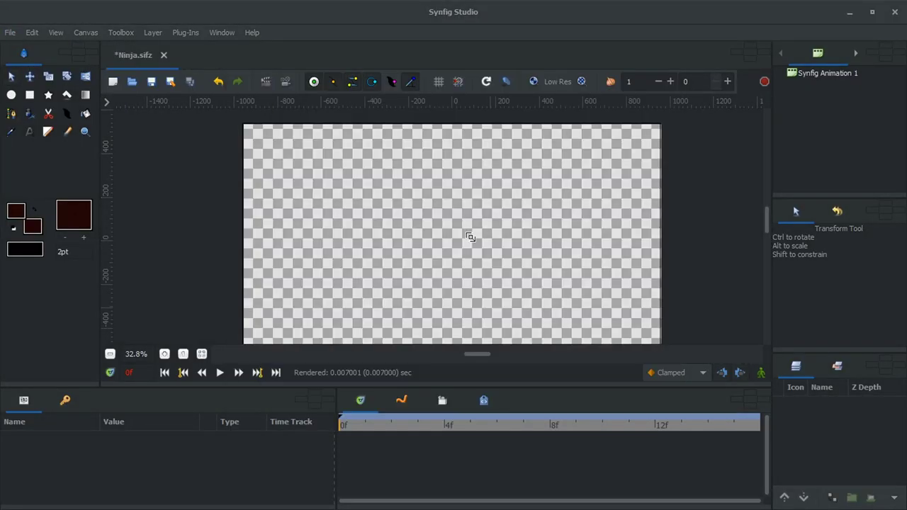
- Import Head.png, EW.png and Eyes_Close.png above the body
{"action": "key", "text": "ctrl+i"}
{"action": "left_click", "coordinate": [437, 187]}
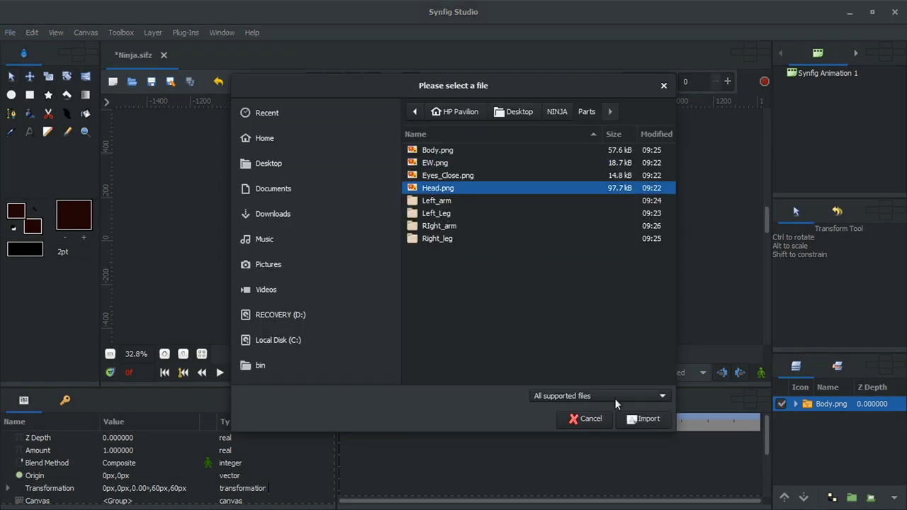
{"action": "left_click", "coordinate": [643, 419]}
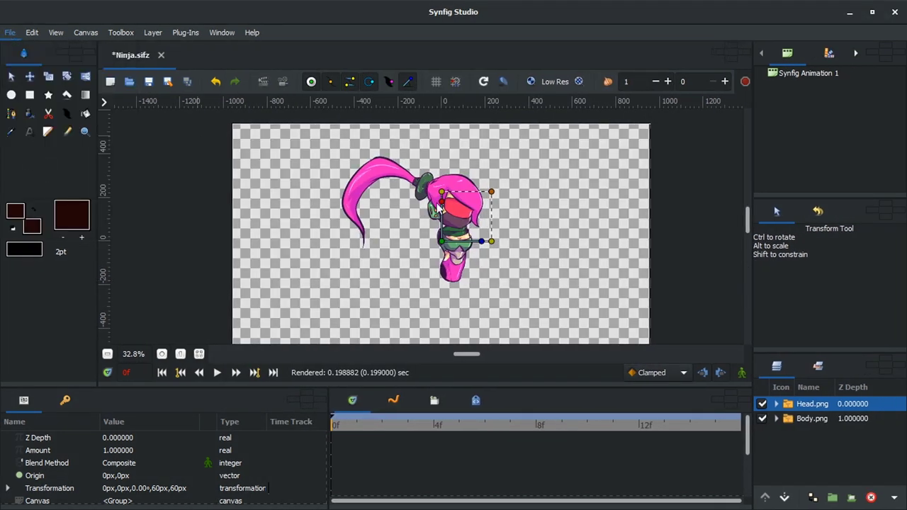
{"action": "key", "text": "ctrl+i"}
{"action": "double_click", "coordinate": [425, 162]}
{"action": "left_click", "coordinate": [10, 31]}
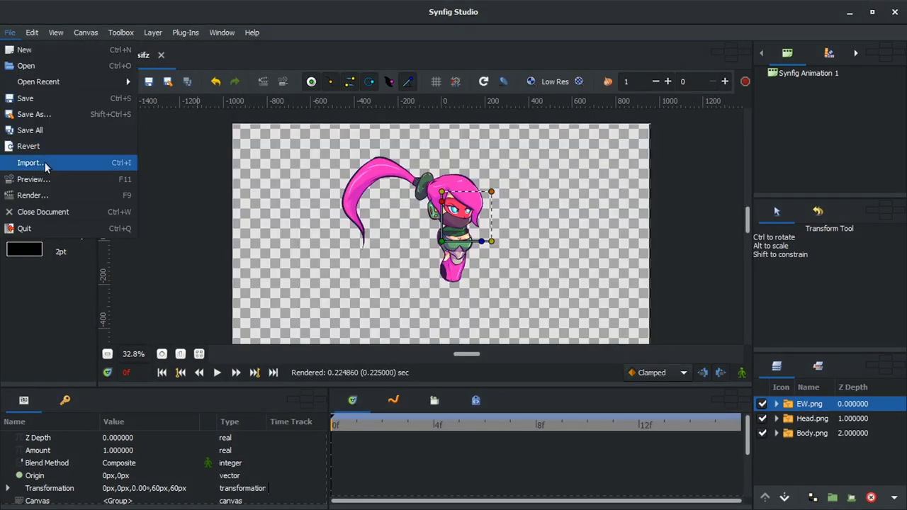
{"action": "left_click", "coordinate": [41, 161]}
{"action": "double_click", "coordinate": [450, 175]}
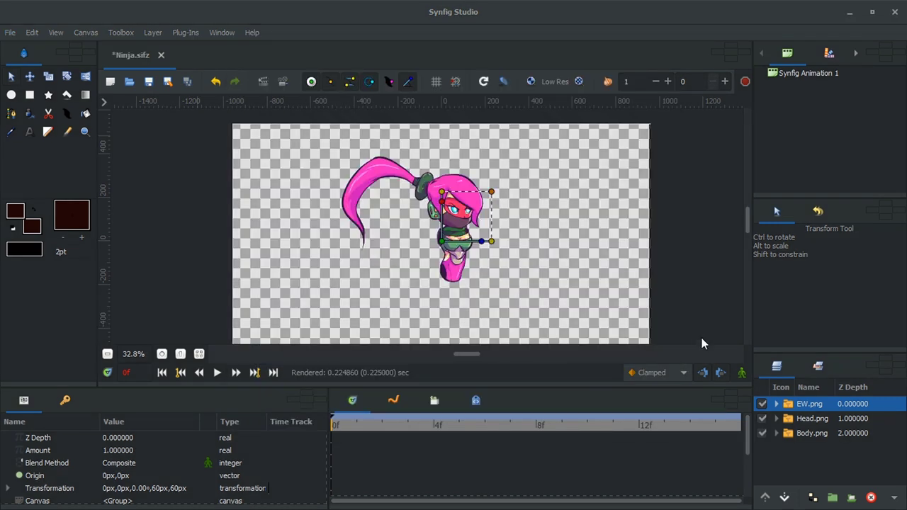
- Group the two eye images as Eyes, then group Eyes with Head.png
{"action": "left_click", "coordinate": [798, 419], "text": "ctrl"}
{"action": "left_click", "coordinate": [831, 498]}
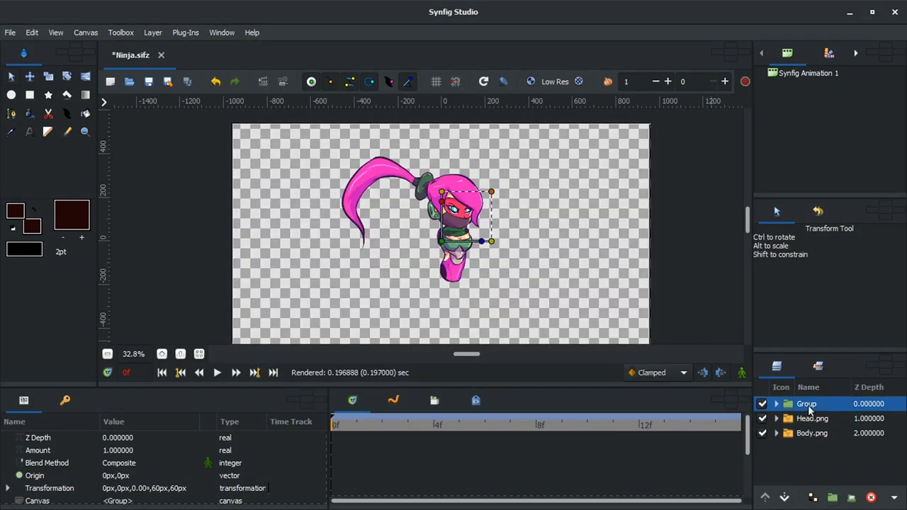
{"action": "left_click", "coordinate": [812, 418]}
{"action": "left_click", "coordinate": [805, 404], "text": "ctrl"}
{"action": "left_click", "coordinate": [831, 498]}
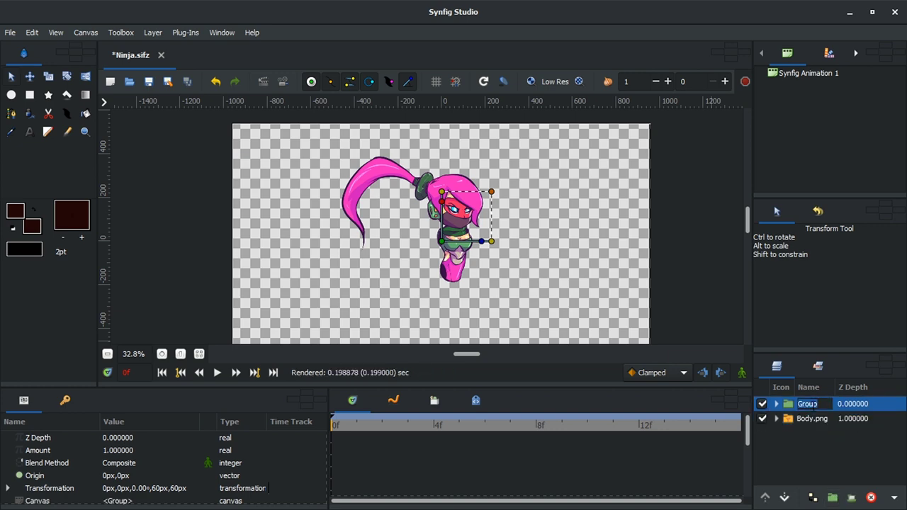
{"action": "type", "text": "Head"}
{"action": "left_click", "coordinate": [10, 32]}
{"action": "left_click", "coordinate": [29, 161]}
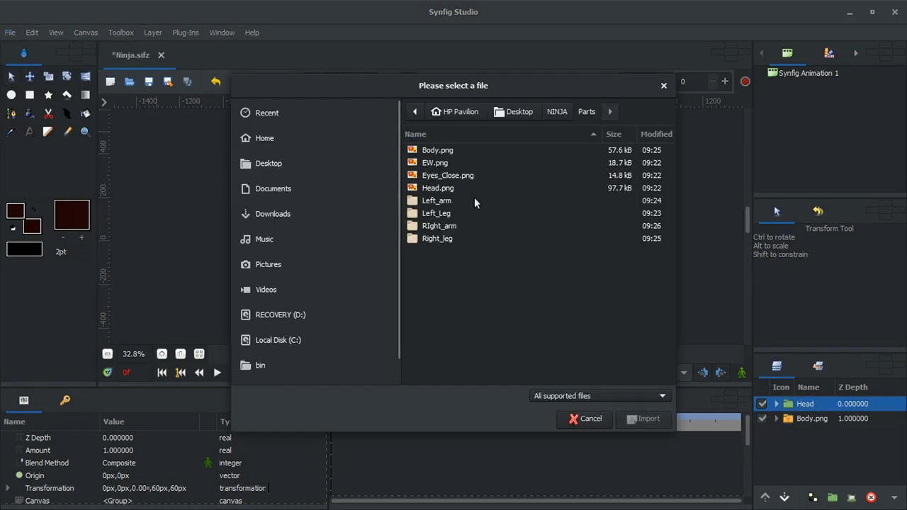
- Import Arm.png, Hand.png and Radiulna.png from the Left_arm folder
{"action": "double_click", "coordinate": [474, 200]}
{"action": "key", "text": "Return"}
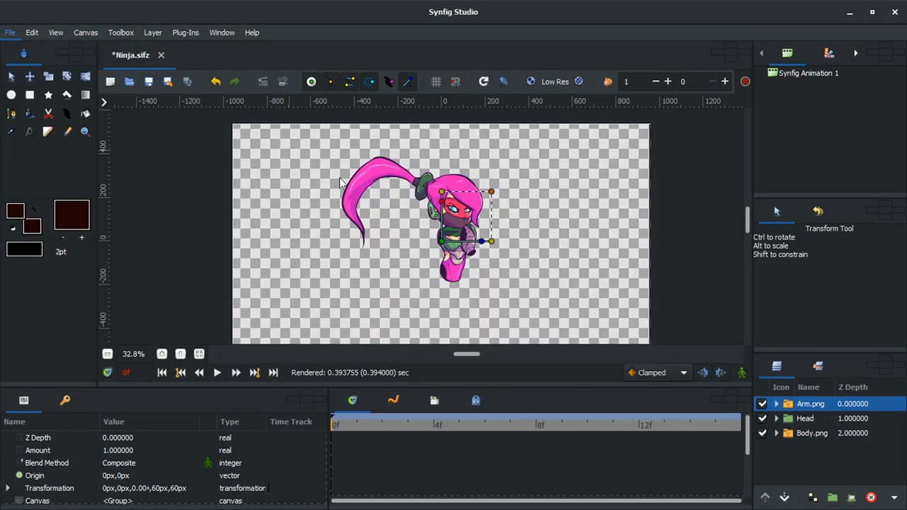
{"action": "key", "text": "ctrl+i"}
{"action": "left_click", "coordinate": [438, 162]}
{"action": "left_click", "coordinate": [640, 418]}
{"action": "left_click", "coordinate": [10, 32]}
{"action": "left_click", "coordinate": [28, 159]}
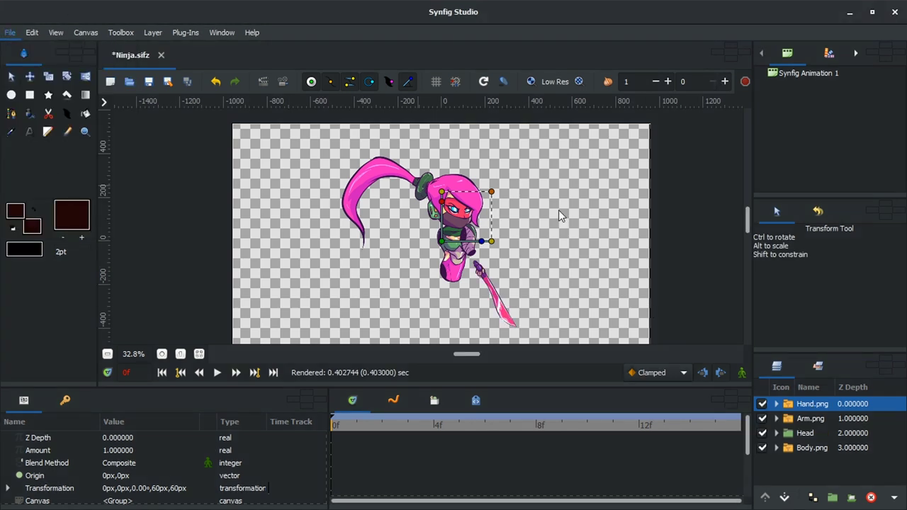
{"action": "double_click", "coordinate": [443, 175]}
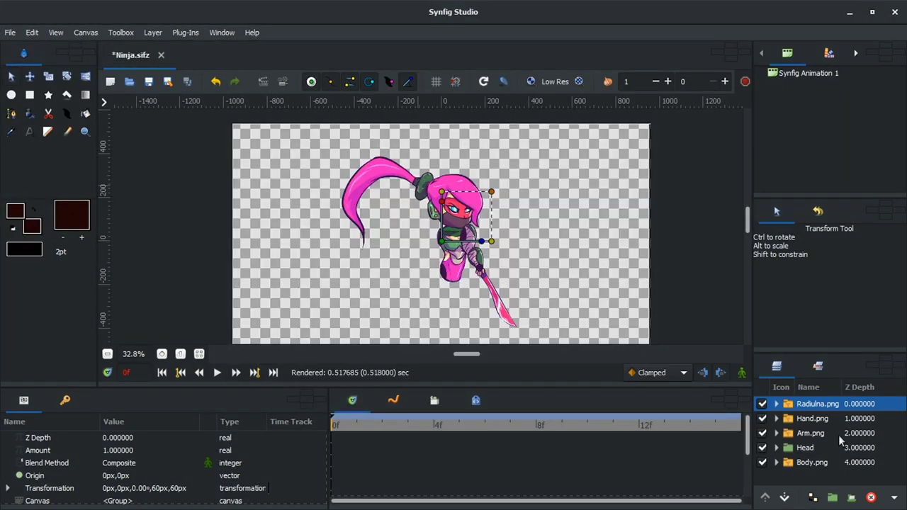
- Put Hand.png above Radiulna.png, group the arm layers as Left_arm, and lower it two levels
{"action": "left_click", "coordinate": [812, 418]}
{"action": "left_click", "coordinate": [765, 497]}
{"action": "left_click", "coordinate": [810, 433], "text": "shift"}
{"action": "left_click", "coordinate": [832, 498]}
{"action": "type", "text": "Left"}
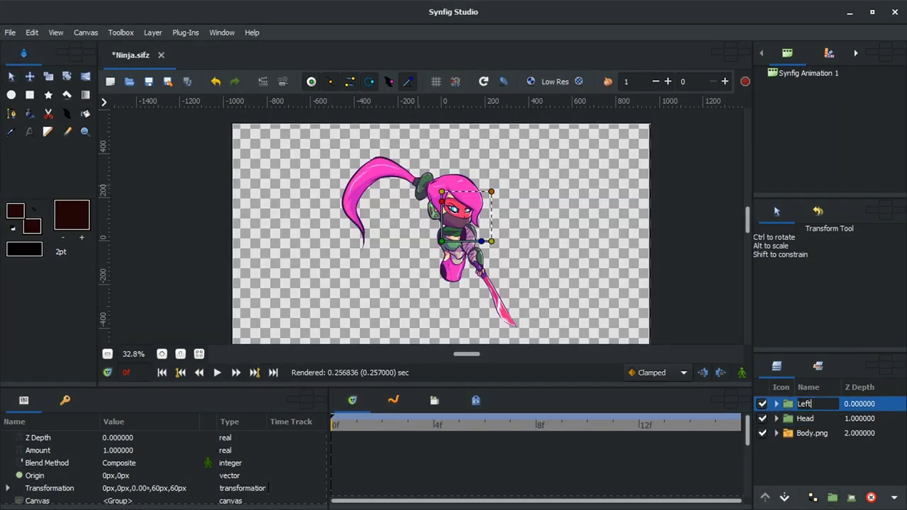
{"action": "type", "text": "_arm"}
{"action": "key", "text": "Return"}
{"action": "left_click", "coordinate": [785, 498]}
{"action": "left_click", "coordinate": [785, 497]}
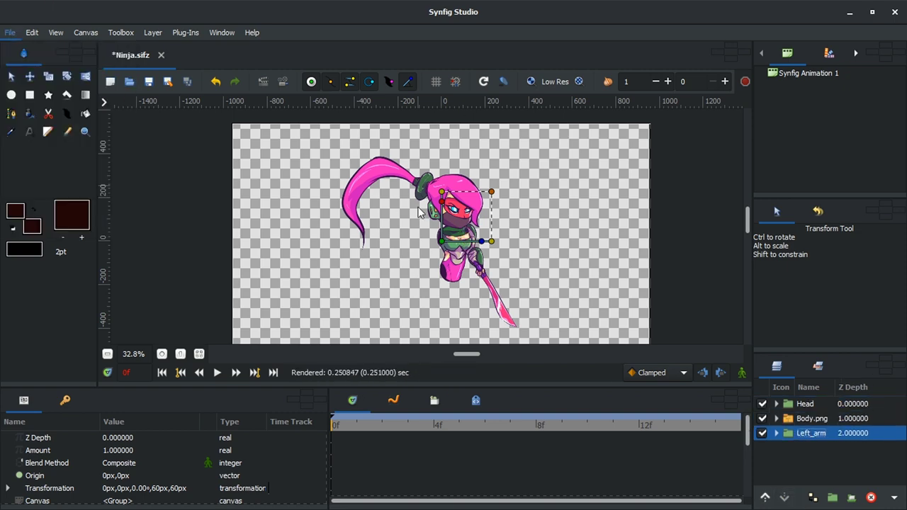
- Import Thigh.png and Leg.png from the Left_Leg folder
{"action": "key", "text": "ctrl+i"}
{"action": "left_click", "coordinate": [585, 112]}
{"action": "double_click", "coordinate": [447, 213]}
{"action": "left_click", "coordinate": [454, 175]}
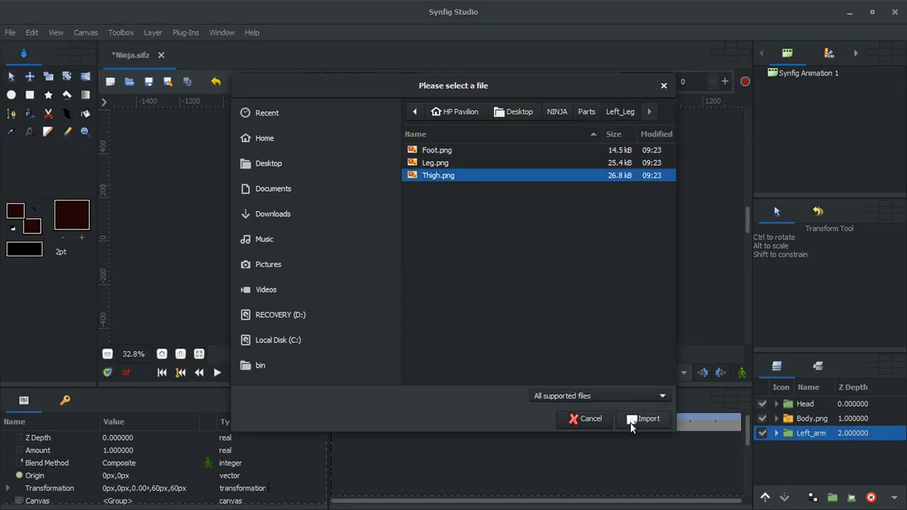
{"action": "left_click", "coordinate": [630, 422]}
{"action": "left_click", "coordinate": [10, 32]}
{"action": "left_click", "coordinate": [29, 163]}
{"action": "left_click", "coordinate": [439, 162]}
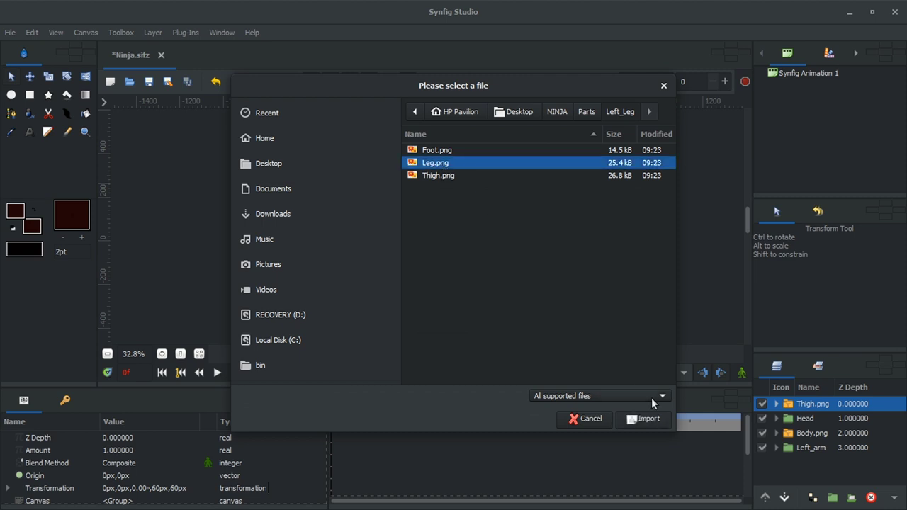
{"action": "left_click", "coordinate": [643, 418]}
{"action": "left_click", "coordinate": [10, 32]}
{"action": "key", "text": "Escape"}
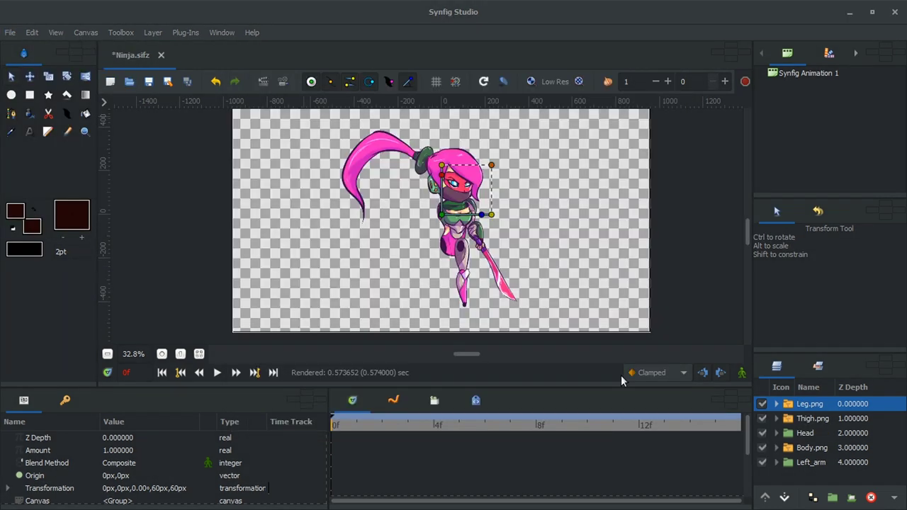
- Group the three leg layers as Left_leg and lower it two levels
{"action": "left_click", "coordinate": [807, 432], "text": "shift"}
{"action": "left_click", "coordinate": [832, 497]}
{"action": "type", "text": "Left_leg"}
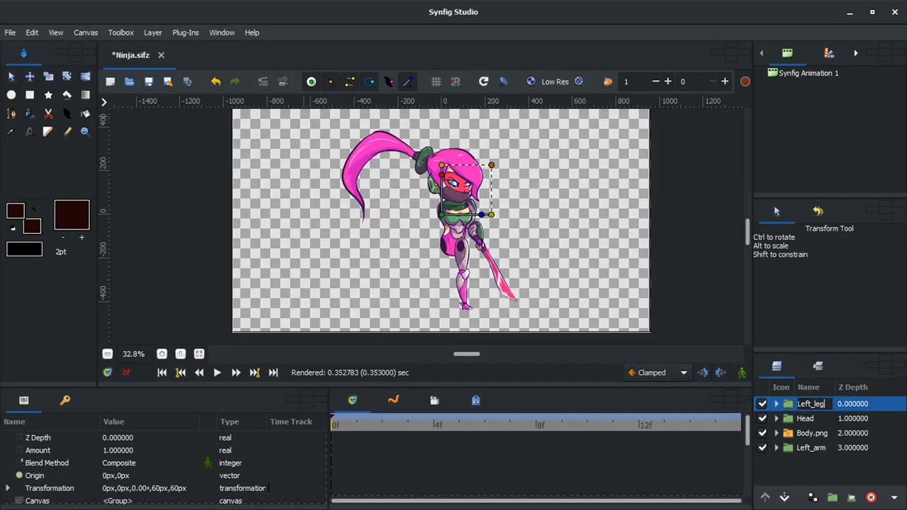
{"action": "left_click", "coordinate": [784, 498]}
{"action": "left_click", "coordinate": [784, 497]}
- Move Left_leg to the bottom and import Shoulder.png and Hand.png from the RIght_arm folder
{"action": "left_click", "coordinate": [784, 498]}
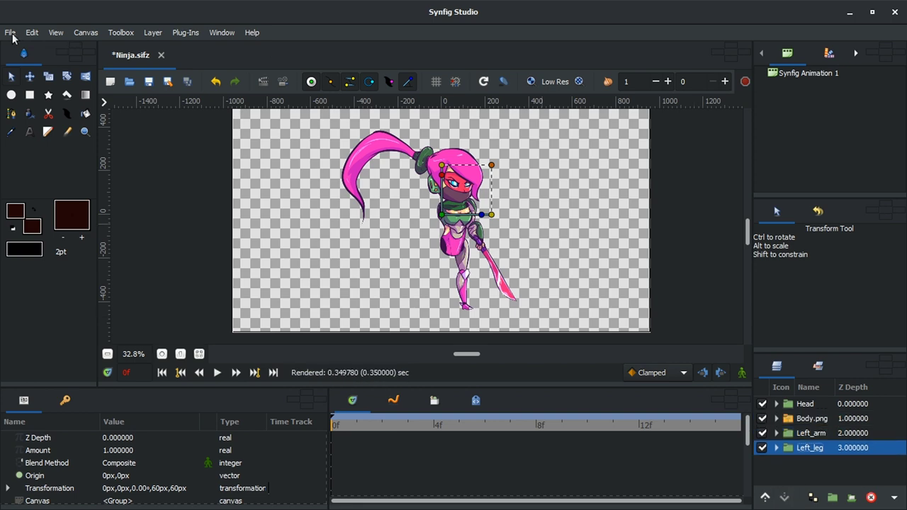
{"action": "key", "text": "ctrl+i"}
{"action": "left_click", "coordinate": [595, 112]}
{"action": "double_click", "coordinate": [426, 224]}
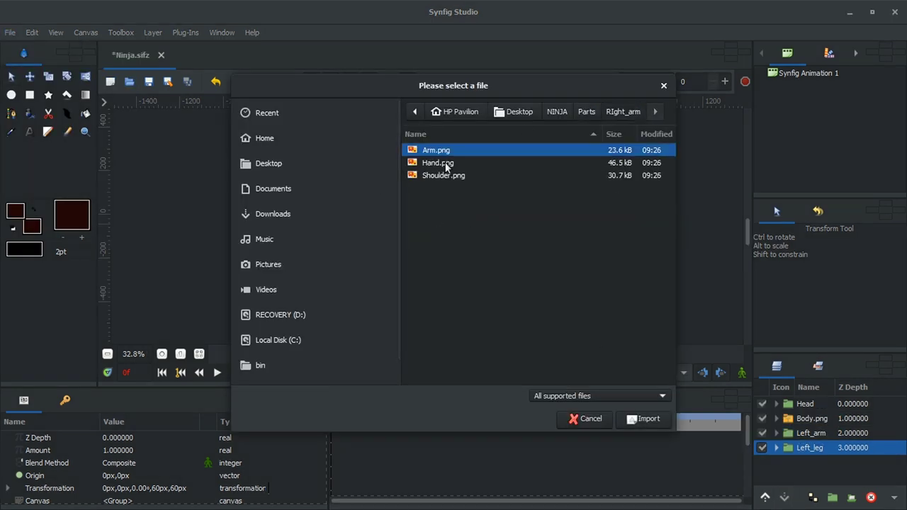
{"action": "left_click", "coordinate": [443, 175]}
{"action": "left_click", "coordinate": [646, 418]}
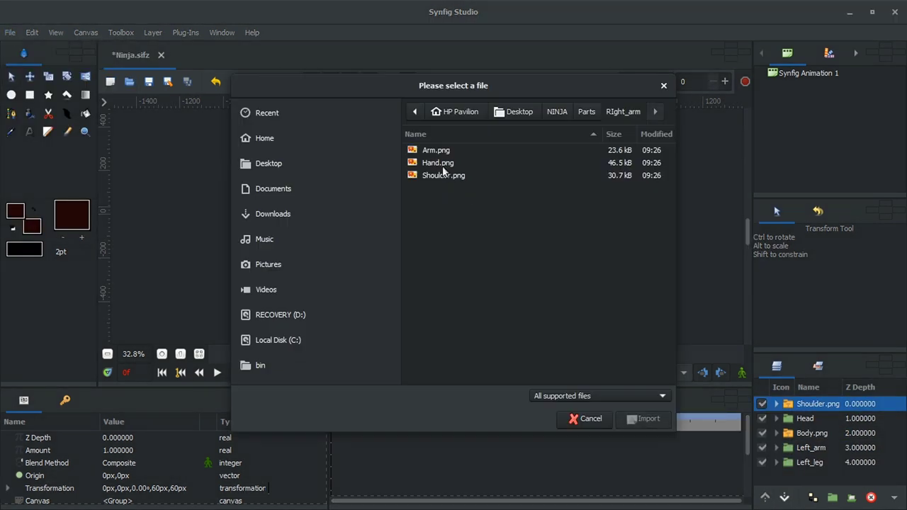
{"action": "key", "text": "ctrl+i"}
{"action": "left_click", "coordinate": [446, 163]}
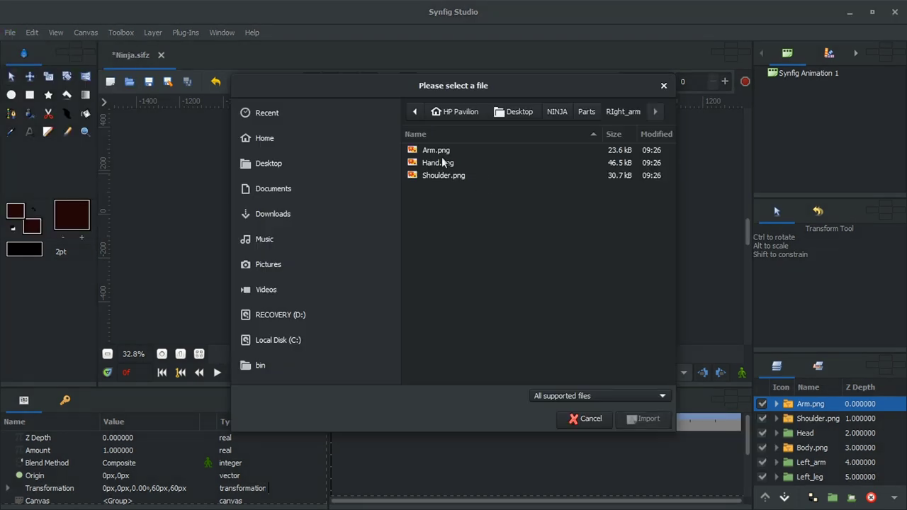
- Group the three right-arm layers as Right_arm
{"action": "left_click", "coordinate": [644, 418]}
{"action": "left_click", "coordinate": [832, 498]}
{"action": "type", "text": "Right_arm"}
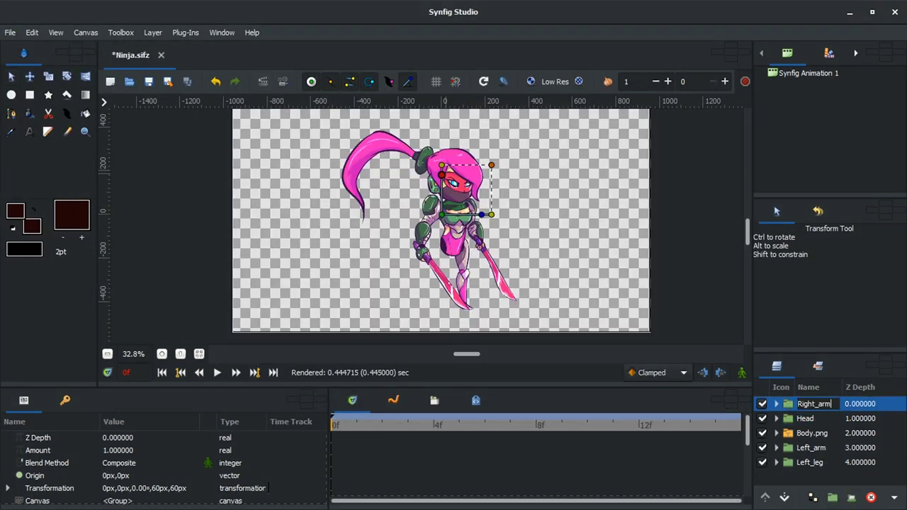
{"action": "key", "text": "Return"}
- Import Thigh.png from the right leg folder
{"action": "key", "text": "ctrl+i"}
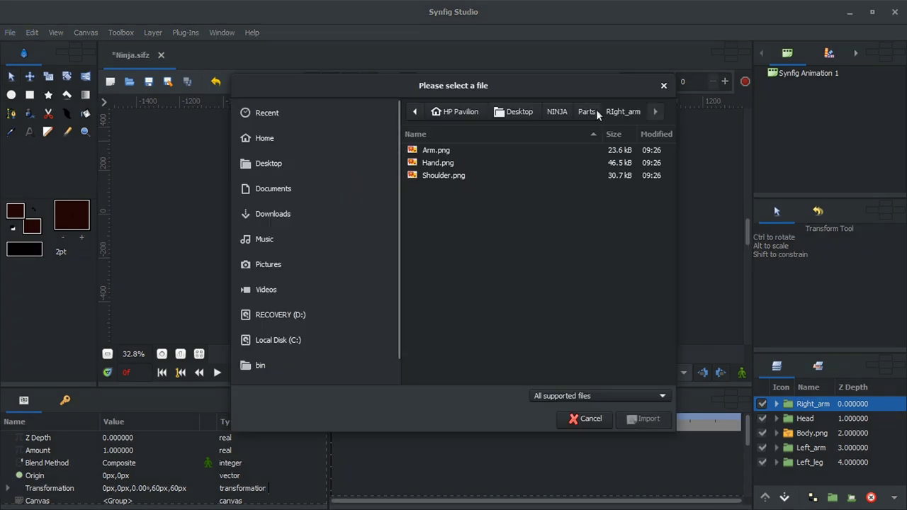
{"action": "left_click", "coordinate": [586, 112]}
{"action": "double_click", "coordinate": [429, 226]}
{"action": "left_click", "coordinate": [438, 175]}
{"action": "left_click", "coordinate": [644, 418]}
{"action": "left_click", "coordinate": [10, 32]}
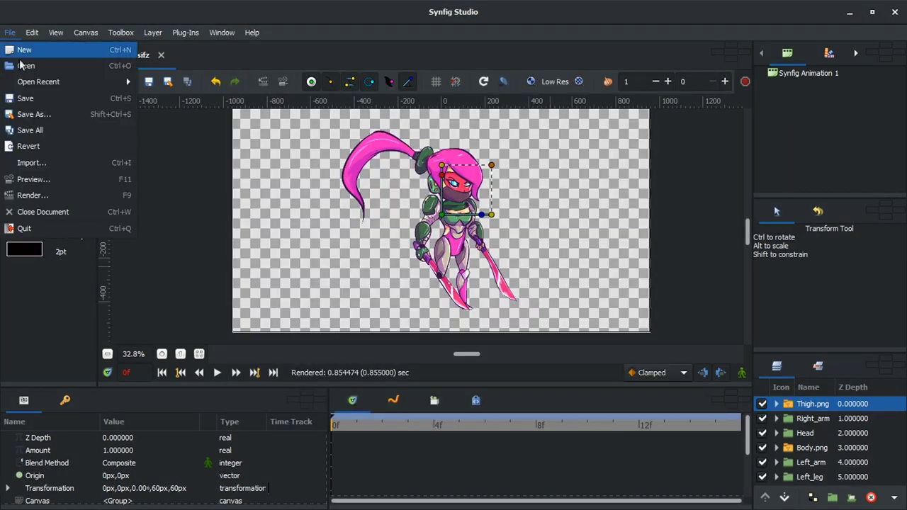
{"action": "key", "text": "Escape"}
- Import Leg.png and Foot.png for the right leg
{"action": "key", "text": "ctrl+i"}
{"action": "left_click", "coordinate": [435, 162]}
{"action": "left_click", "coordinate": [643, 418]}
{"action": "key", "text": "alt+f"}
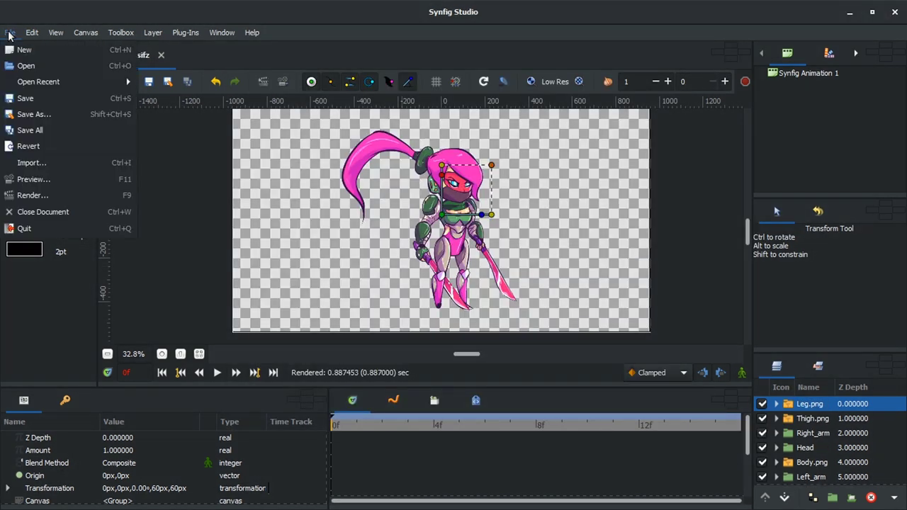
{"action": "key", "text": "i"}
{"action": "left_click", "coordinate": [437, 149]}
{"action": "left_click", "coordinate": [643, 418]}
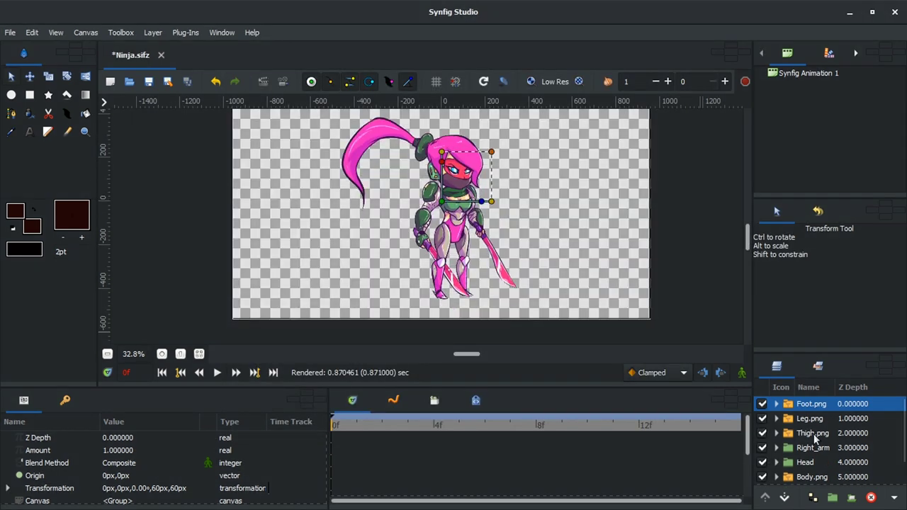
- Group the right-leg layers, lower it below Right_arm, and raise Left_leg above Left_arm
{"action": "left_click", "coordinate": [814, 433], "text": "shift"}
{"action": "left_click", "coordinate": [832, 497]}
{"action": "type", "text": "RIght_leg"}
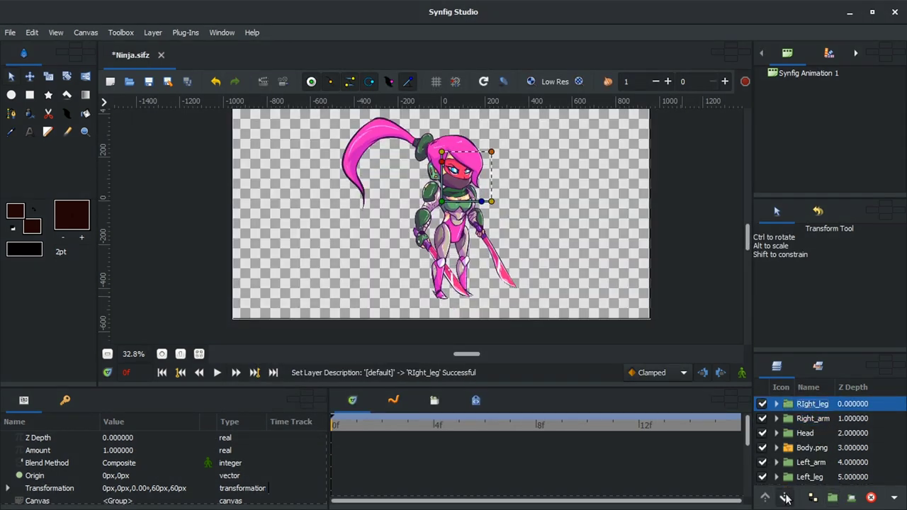
{"action": "left_click", "coordinate": [785, 497]}
{"action": "left_click", "coordinate": [809, 476]}
{"action": "left_click", "coordinate": [765, 497]}
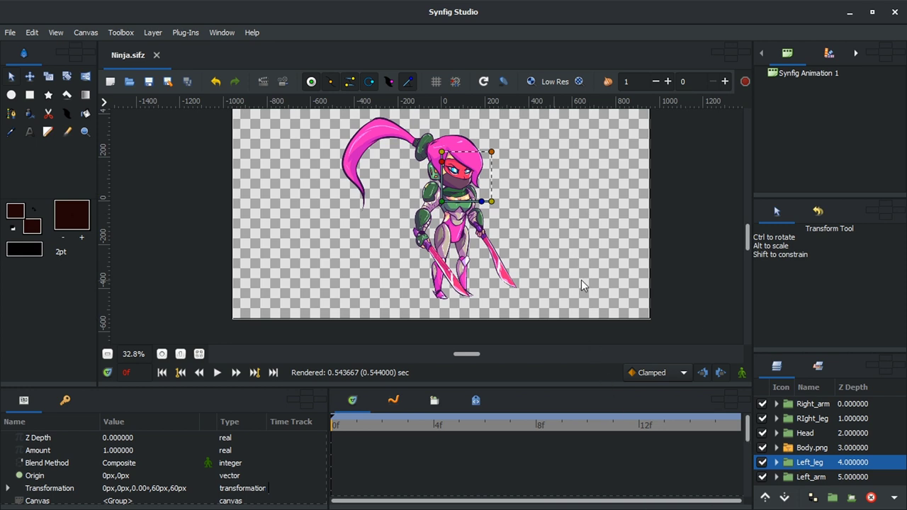
- Add a Rotate layer inside Hand.png and set its pivot on the wrist
{"action": "left_click", "coordinate": [803, 449]}
{"action": "left_click", "coordinate": [777, 477]}
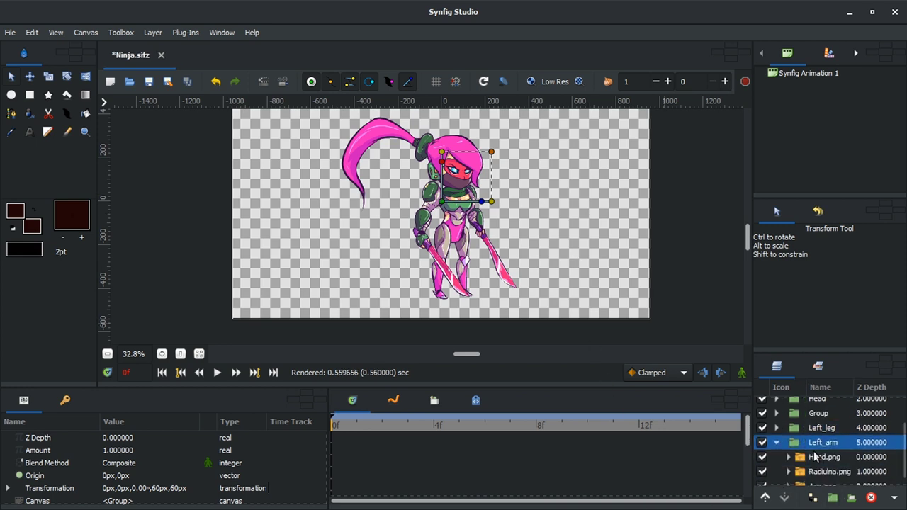
{"action": "left_click", "coordinate": [761, 449]}
{"action": "left_click", "coordinate": [788, 449]}
{"action": "left_click", "coordinate": [822, 463]}
{"action": "right_click", "coordinate": [822, 463]}
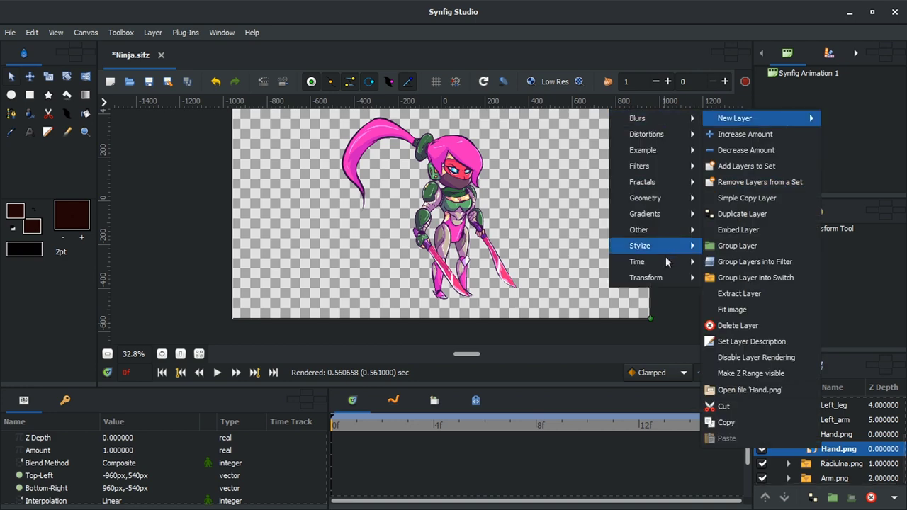
{"action": "left_click", "coordinate": [571, 277]}
{"action": "left_click_drag", "start_coordinate": [444, 198], "coordinate": [495, 230]}
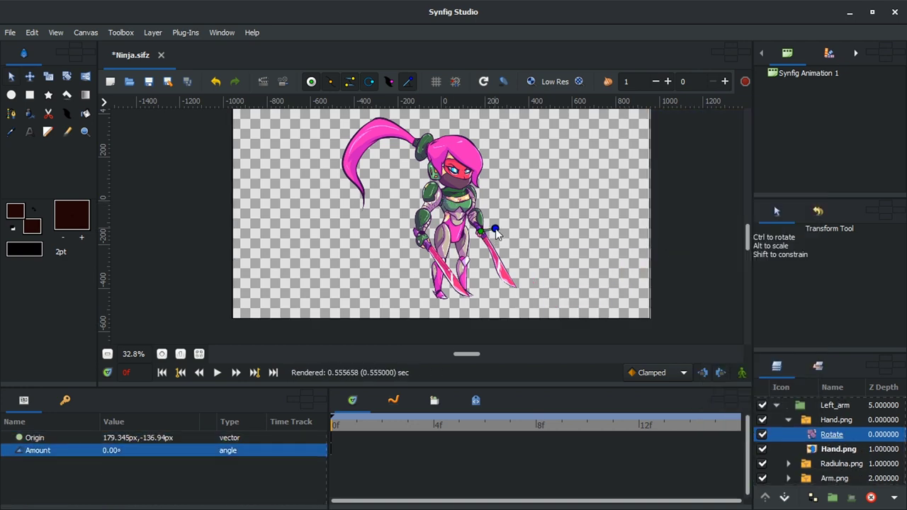
- Group Hand.png with Radiulna.png and add a Rotate layer above the forearm group
{"action": "left_click", "coordinate": [825, 420]}
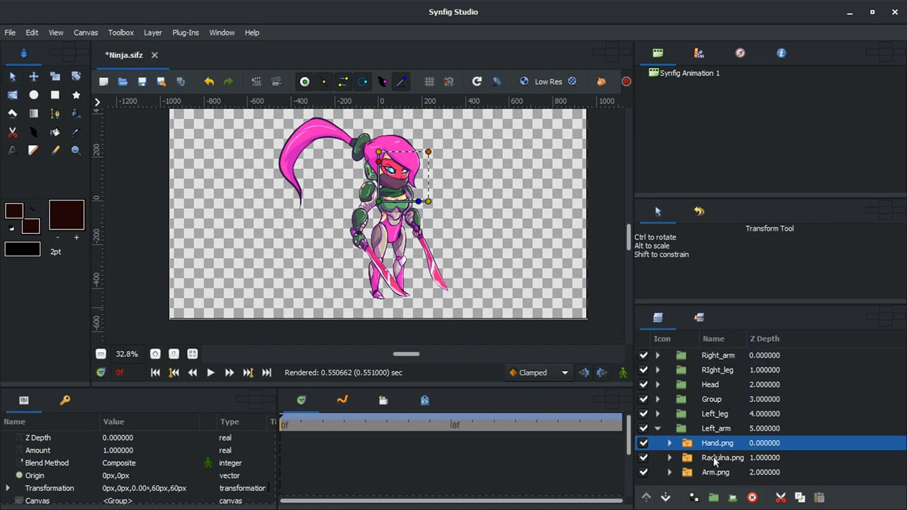
{"action": "left_click", "coordinate": [715, 462], "text": "ctrl"}
{"action": "left_click", "coordinate": [713, 498]}
{"action": "right_click", "coordinate": [717, 458]}
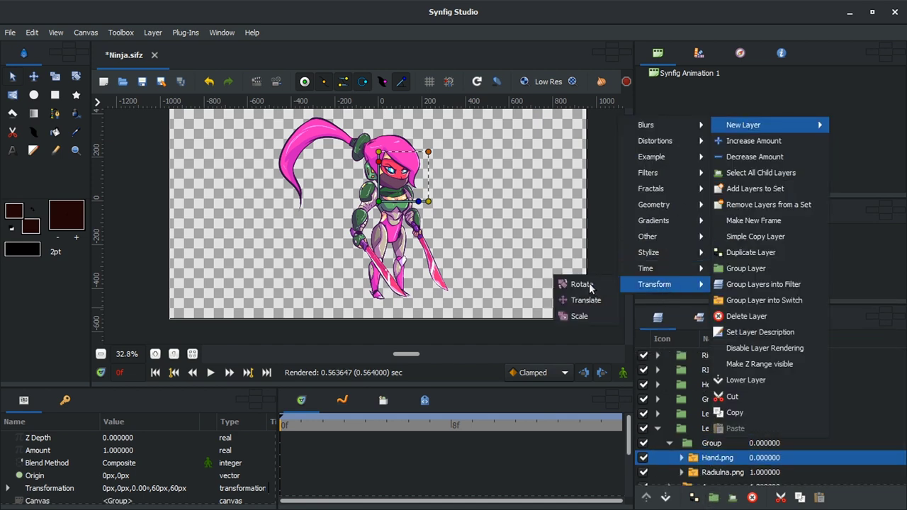
{"action": "left_click", "coordinate": [581, 284]}
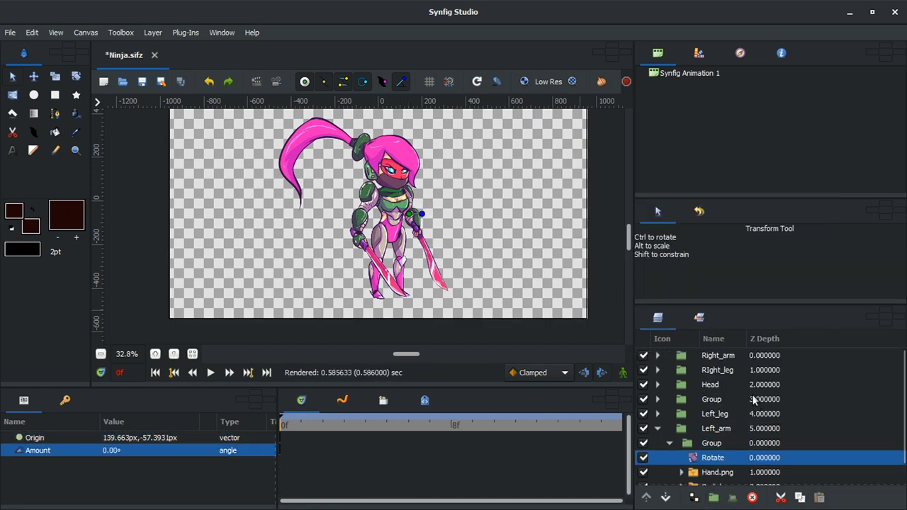
- Group the forearm with Arm.png and add a whole-arm Rotate layer, testing then undoing a rotation
{"action": "scroll", "coordinate": [747, 402], "scroll_direction": "down", "scroll_amount": 1}
{"action": "left_click", "coordinate": [711, 420]}
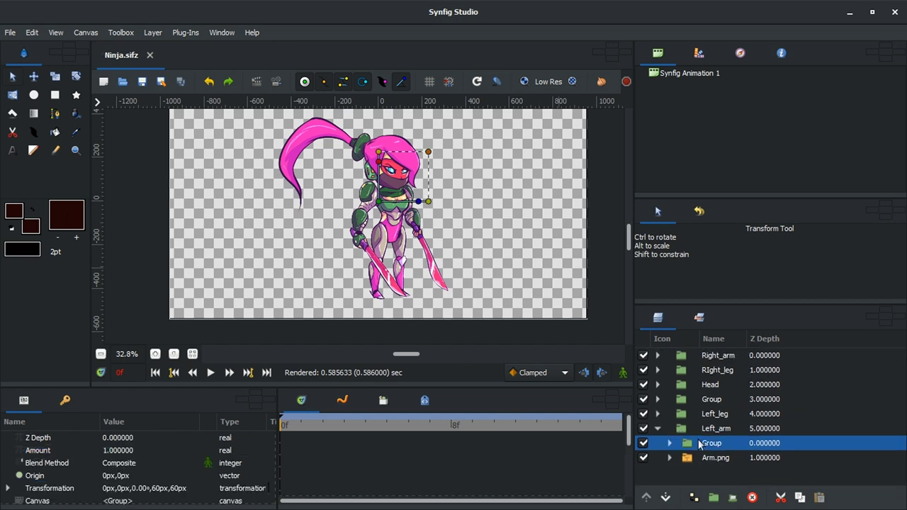
{"action": "right_click", "coordinate": [693, 450]}
{"action": "left_click", "coordinate": [567, 284]}
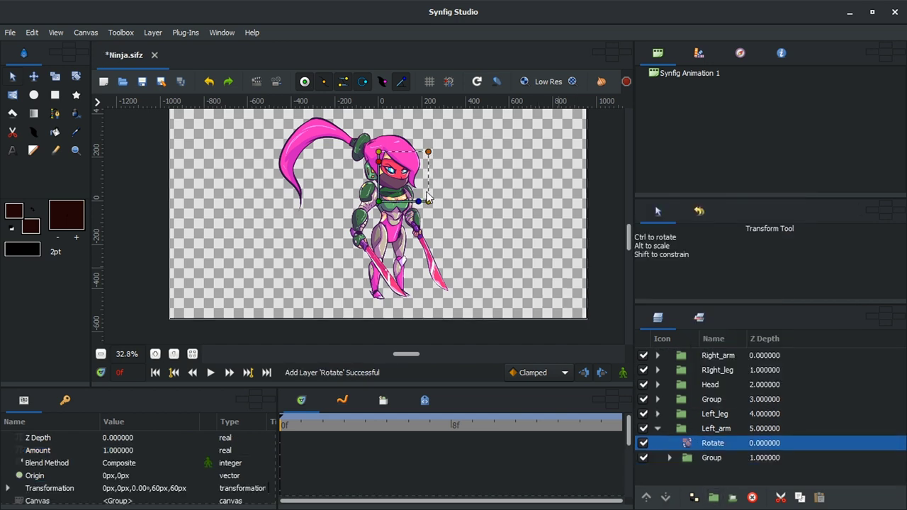
{"action": "left_click_drag", "start_coordinate": [418, 204], "coordinate": [481, 228]}
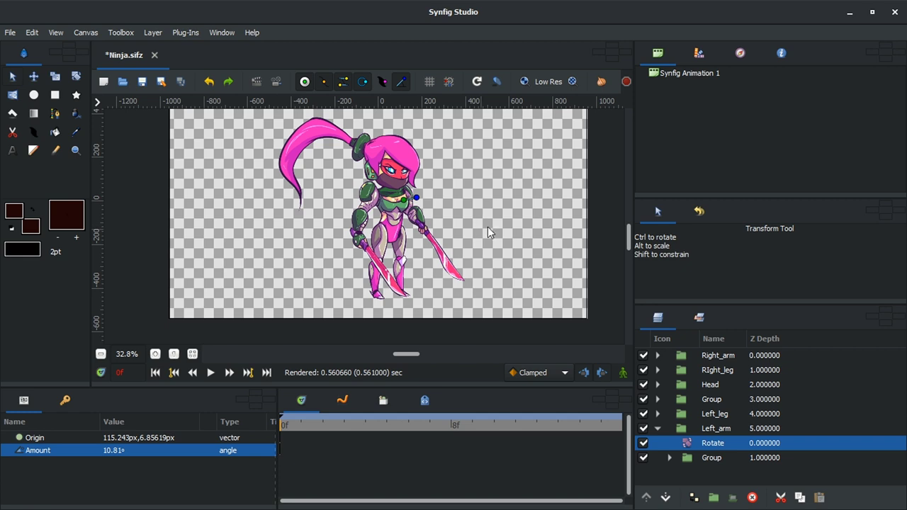
{"action": "key", "text": "ctrl+z"}
- Expand Left_leg and add a Rotate layer above the foot image
{"action": "left_click", "coordinate": [658, 429]}
{"action": "left_click", "coordinate": [646, 416]}
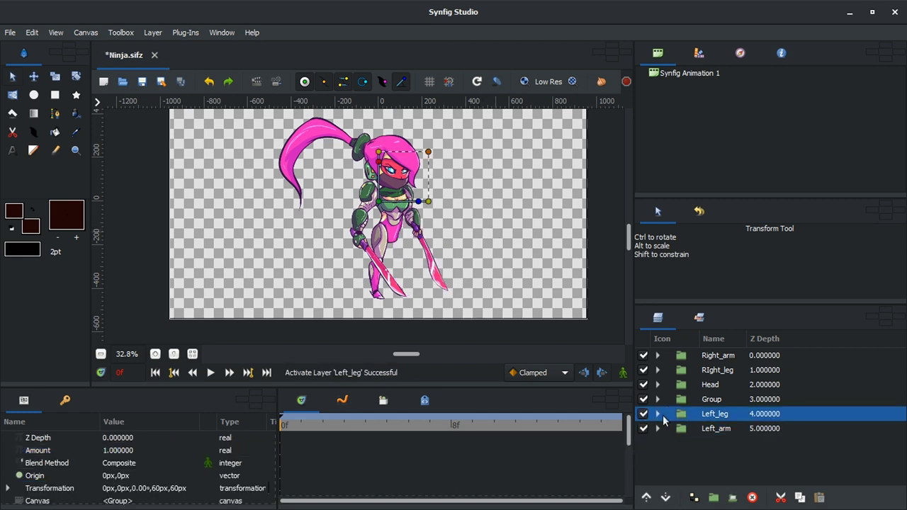
{"action": "left_click", "coordinate": [658, 414]}
{"action": "left_click", "coordinate": [716, 427]}
{"action": "right_click", "coordinate": [715, 428]}
{"action": "left_click", "coordinate": [680, 396]}
{"action": "left_click", "coordinate": [670, 428]}
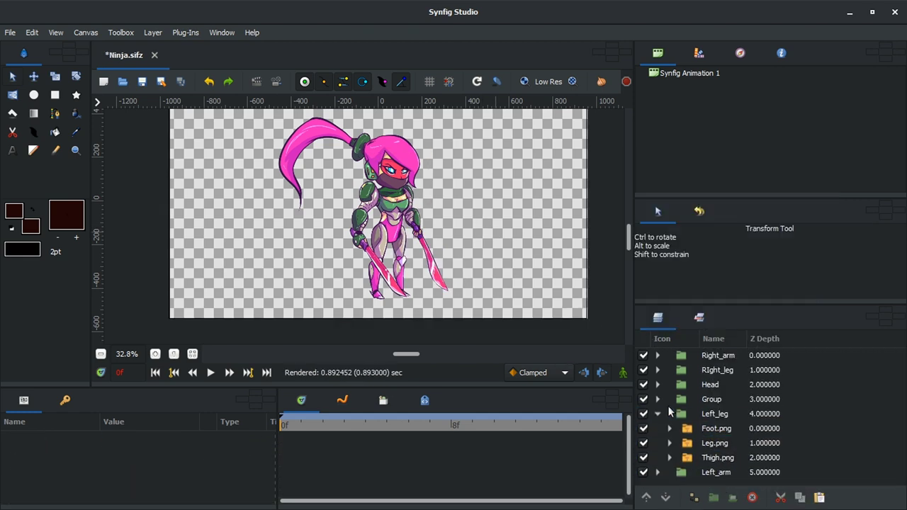
- Group Foot.png with Leg.png, add a Rotate layer, and set the foot pivot at the ankle
{"action": "left_click", "coordinate": [715, 428]}
{"action": "left_click", "coordinate": [715, 442], "text": "ctrl"}
{"action": "left_click", "coordinate": [713, 497]}
{"action": "right_click", "coordinate": [712, 428]}
{"action": "left_click", "coordinate": [680, 397]}
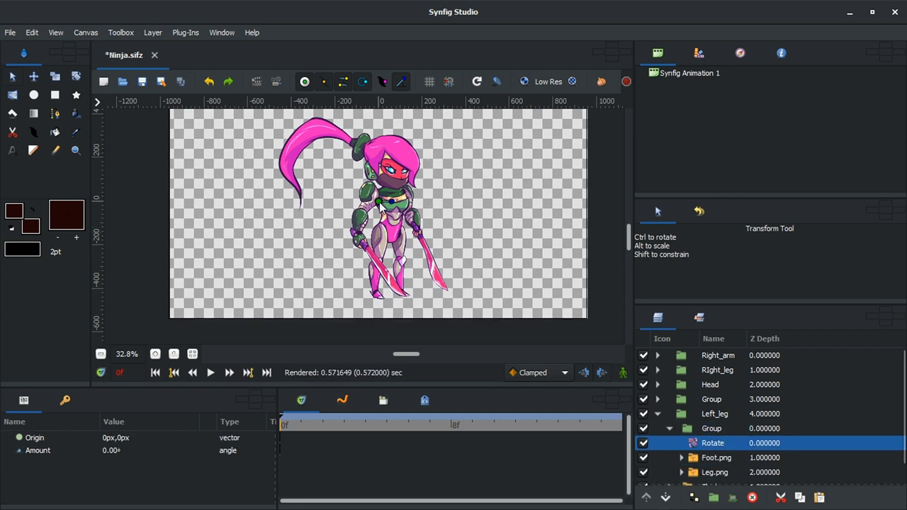
{"action": "left_click", "coordinate": [716, 458]}
{"action": "left_click", "coordinate": [682, 457]}
{"action": "left_click", "coordinate": [726, 461]}
{"action": "right_click", "coordinate": [727, 461]}
{"action": "left_click", "coordinate": [751, 432]}
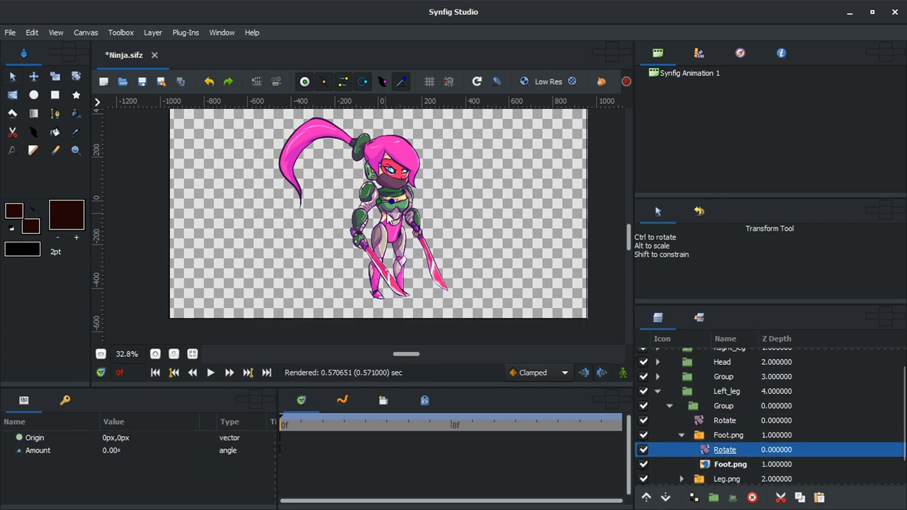
{"action": "mouse_move", "coordinate": [389, 212]}
{"action": "left_mouse_down"}
{"action": "mouse_move", "coordinate": [405, 292]}
{"action": "mouse_move", "coordinate": [424, 291]}
{"action": "left_mouse_up"}
- Group the lower leg with Thigh.png and set the whole-leg rotation pivot at the hip
{"action": "scroll", "coordinate": [410, 295], "scroll_direction": "up", "scroll_amount": 2}
{"action": "scroll", "coordinate": [409, 294], "scroll_direction": "up", "scroll_amount": 2}
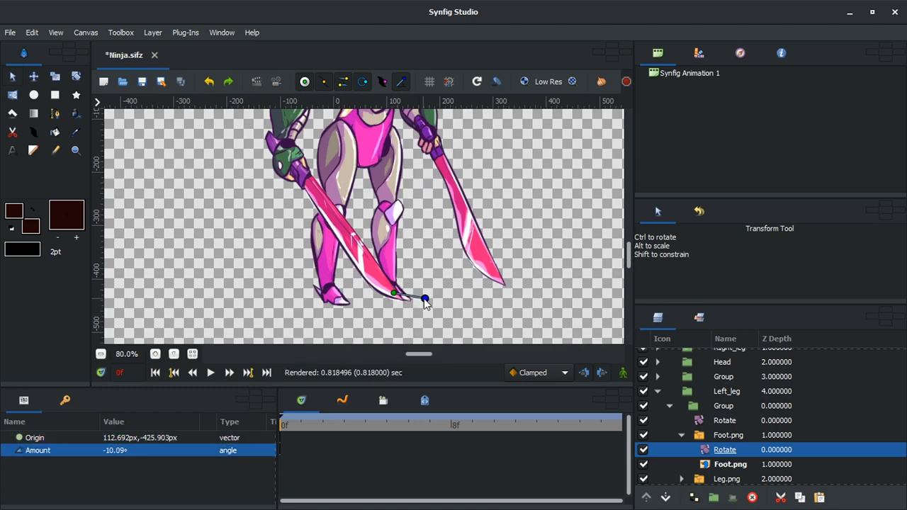
{"action": "left_click", "coordinate": [689, 435]}
{"action": "left_click", "coordinate": [670, 407]}
{"action": "left_click", "coordinate": [696, 444], "text": "ctrl"}
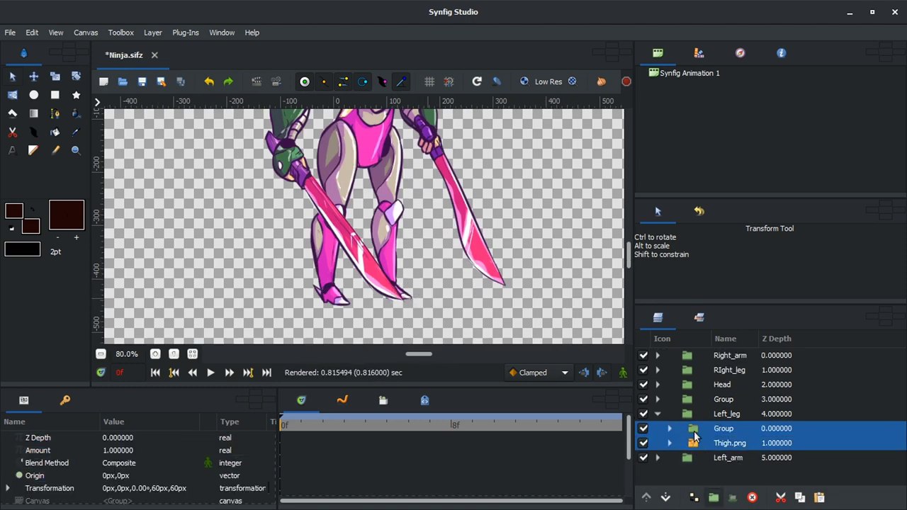
{"action": "left_click", "coordinate": [714, 497]}
{"action": "scroll", "coordinate": [345, 181], "scroll_direction": "down", "scroll_amount": 2}
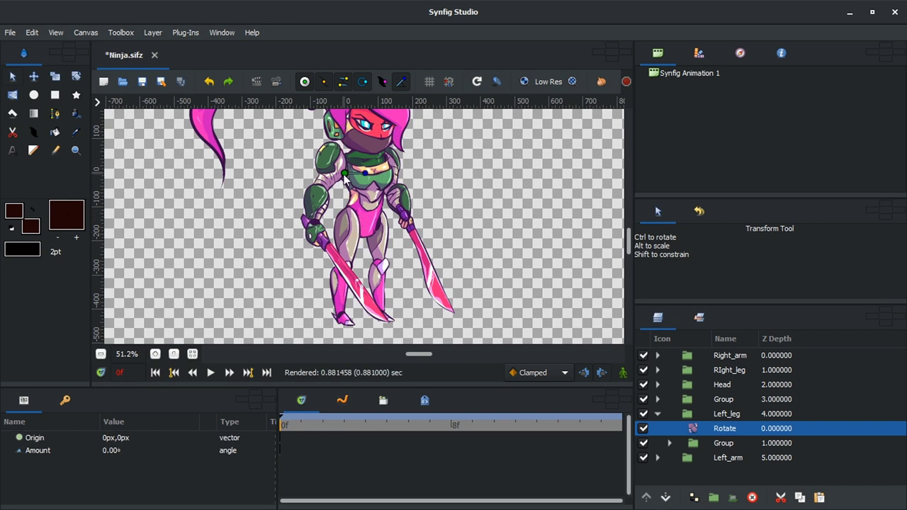
{"action": "mouse_move", "coordinate": [343, 173]}
{"action": "left_mouse_down"}
{"action": "mouse_move", "coordinate": [375, 224]}
{"action": "mouse_move", "coordinate": [425, 212]}
{"action": "left_mouse_up"}
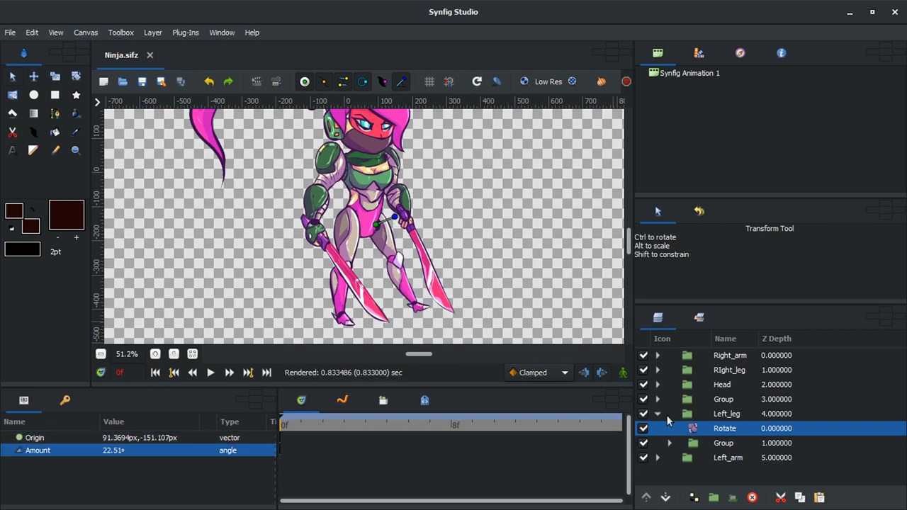
{"action": "left_click", "coordinate": [657, 413]}
{"action": "left_click", "coordinate": [734, 399]}
{"action": "left_click", "coordinate": [710, 385]}
- In RIght_leg, group Foot.png and Leg.png and add a lower-leg Rotate layer
{"action": "left_click", "coordinate": [680, 370]}
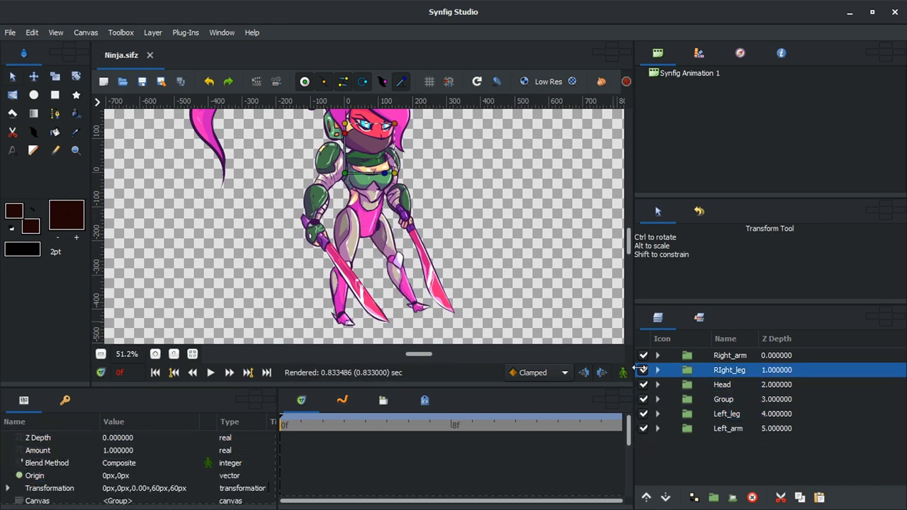
{"action": "double_click", "coordinate": [643, 370]}
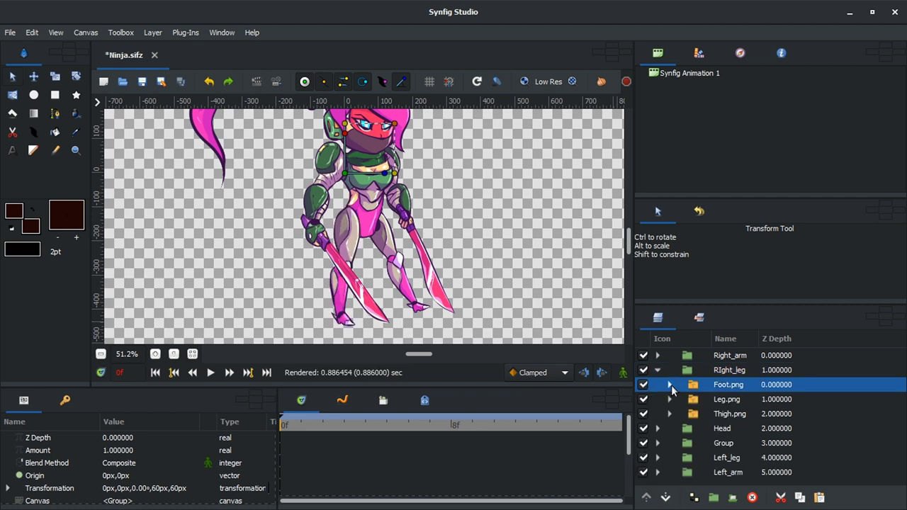
{"action": "left_click", "coordinate": [657, 370]}
{"action": "left_click", "coordinate": [668, 384]}
{"action": "left_click", "coordinate": [695, 400], "text": "ctrl"}
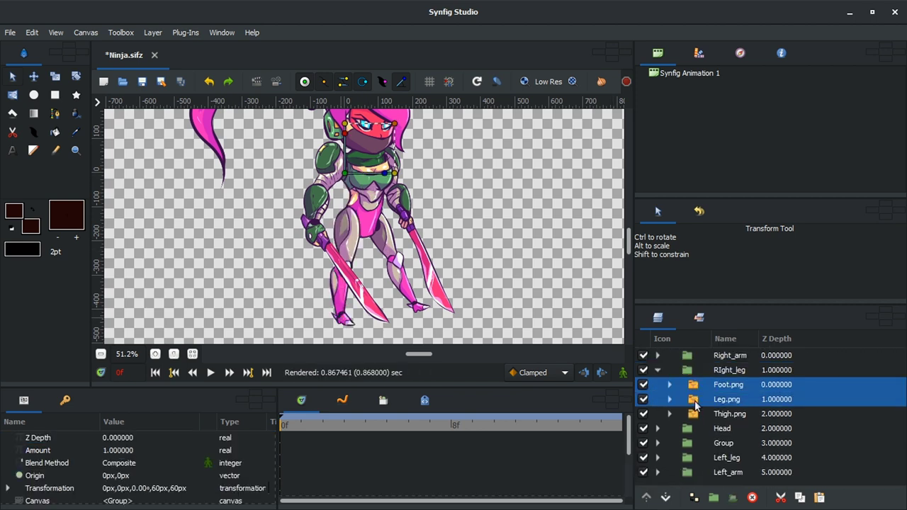
{"action": "left_click", "coordinate": [714, 497]}
{"action": "left_click", "coordinate": [669, 385]}
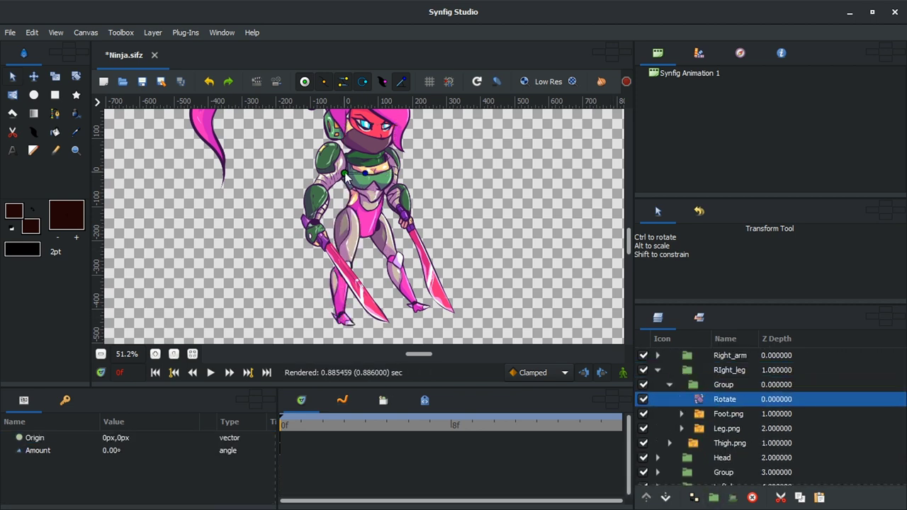
- Group the lower leg with Thigh.png and place the leg's rotation pivot at the hip
{"action": "left_click", "coordinate": [722, 385]}
{"action": "left_click", "coordinate": [729, 443], "text": "ctrl"}
{"action": "left_click", "coordinate": [713, 498]}
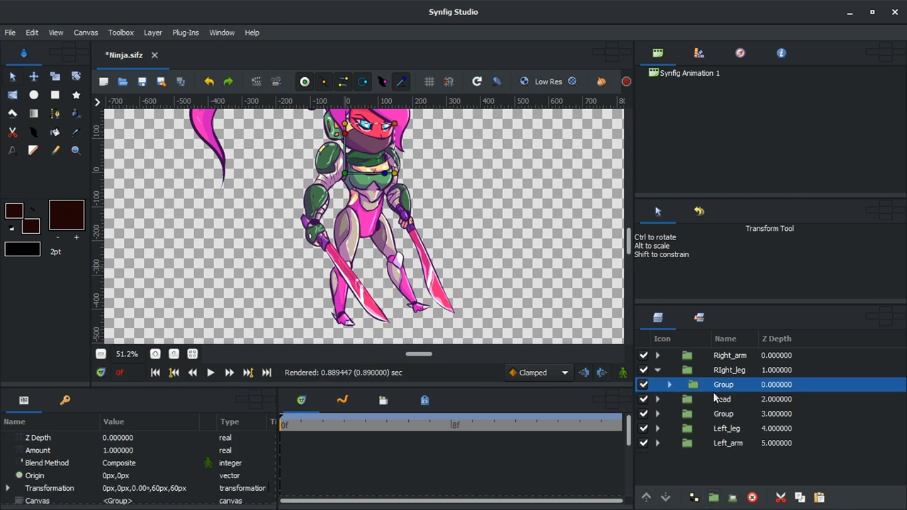
{"action": "left_click_drag", "start_coordinate": [345, 173], "coordinate": [352, 222]}
{"action": "left_click", "coordinate": [657, 370]}
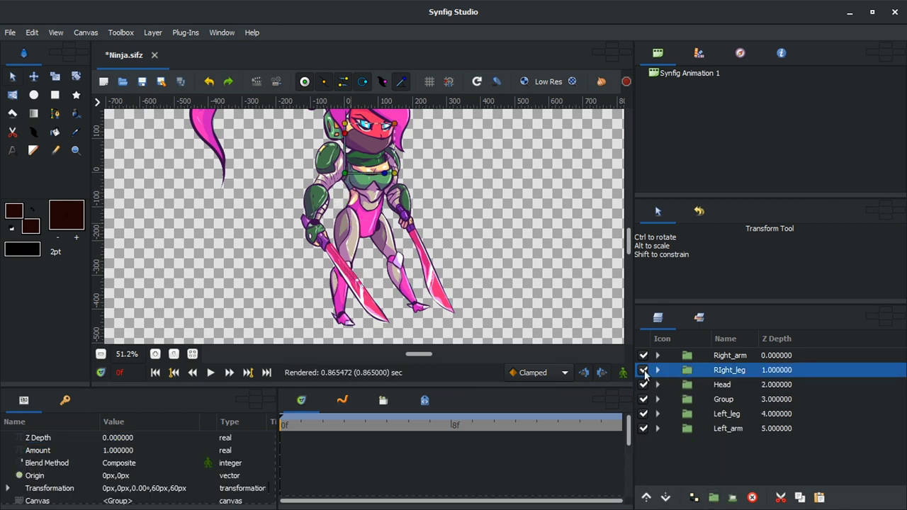
- Save Ninja.sifz and move the Right_arm hand's rotation pivot to the wrist
{"action": "left_click", "coordinate": [658, 355]}
{"action": "left_click", "coordinate": [668, 370]}
{"action": "key", "text": "ctrl+s"}
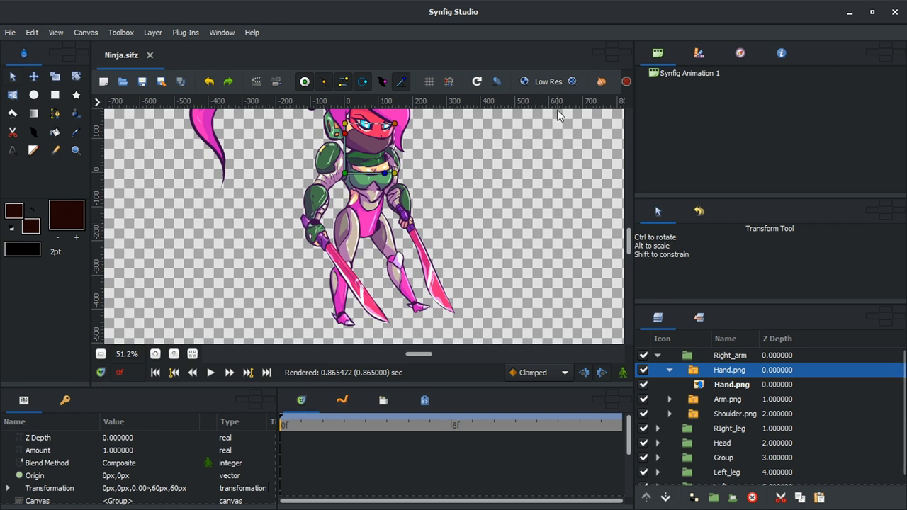
{"action": "left_click_drag", "start_coordinate": [345, 174], "coordinate": [316, 231]}
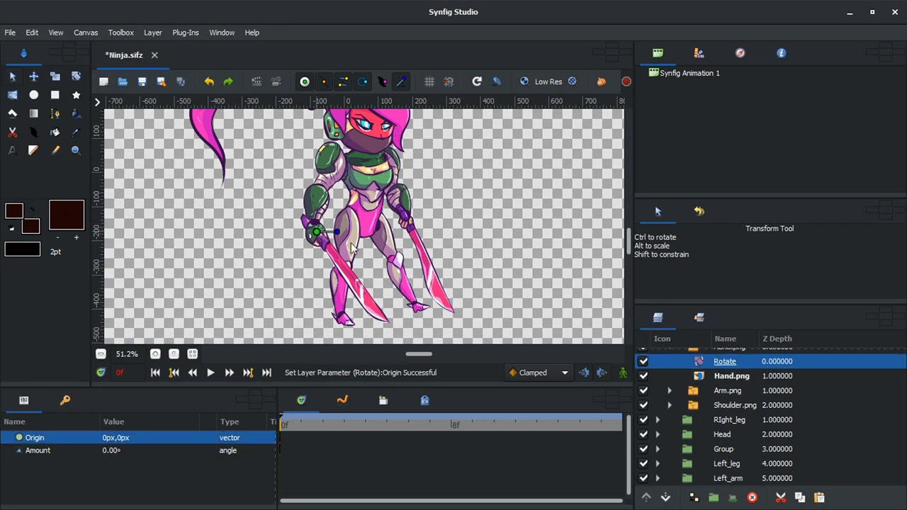
{"action": "left_click", "coordinate": [669, 369]}
- Nest Hand.png, Arm.png and Shoulder.png under Rotate layers and test-rotate the arm at the shoulder
{"action": "left_click", "coordinate": [712, 384], "text": "ctrl"}
{"action": "left_click", "coordinate": [714, 498]}
{"action": "left_click", "coordinate": [668, 370]}
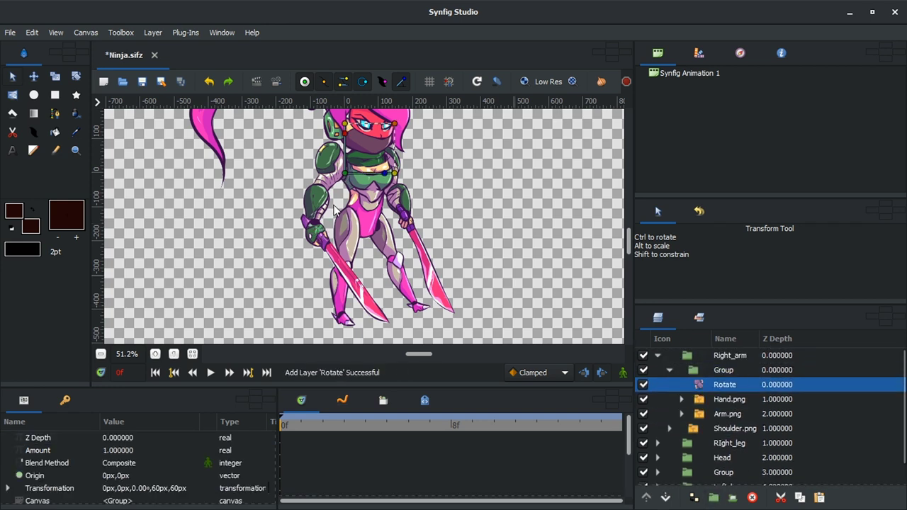
{"action": "key", "text": "Delete"}
{"action": "left_click", "coordinate": [713, 497]}
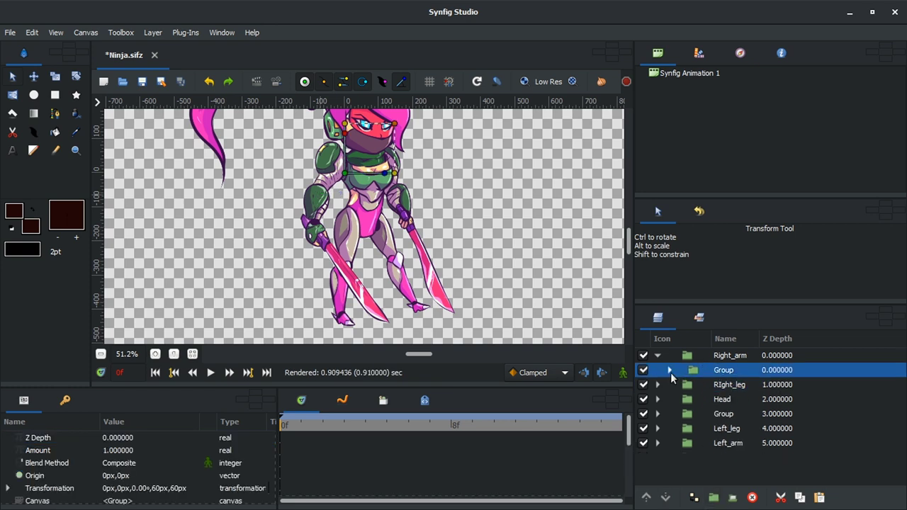
{"action": "scroll", "coordinate": [369, 211], "scroll_direction": "down", "scroll_amount": 2}
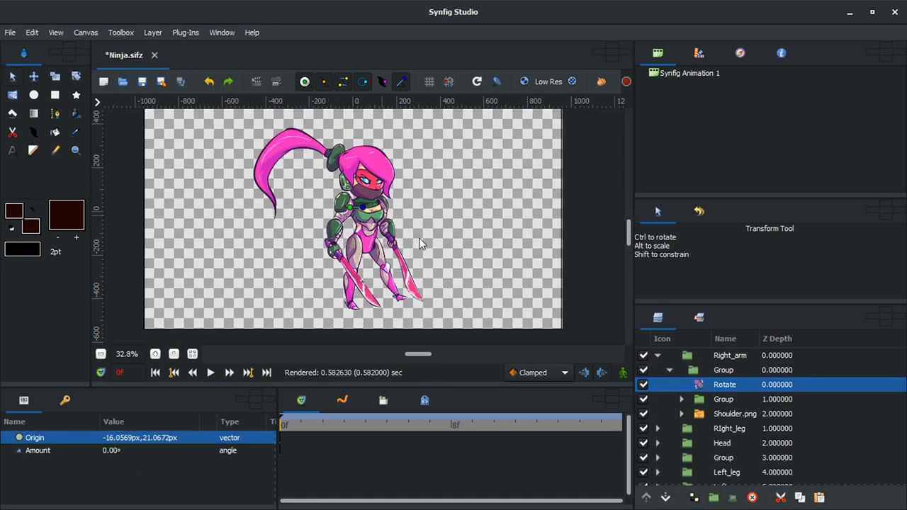
{"action": "left_click_drag", "start_coordinate": [363, 206], "coordinate": [482, 242]}
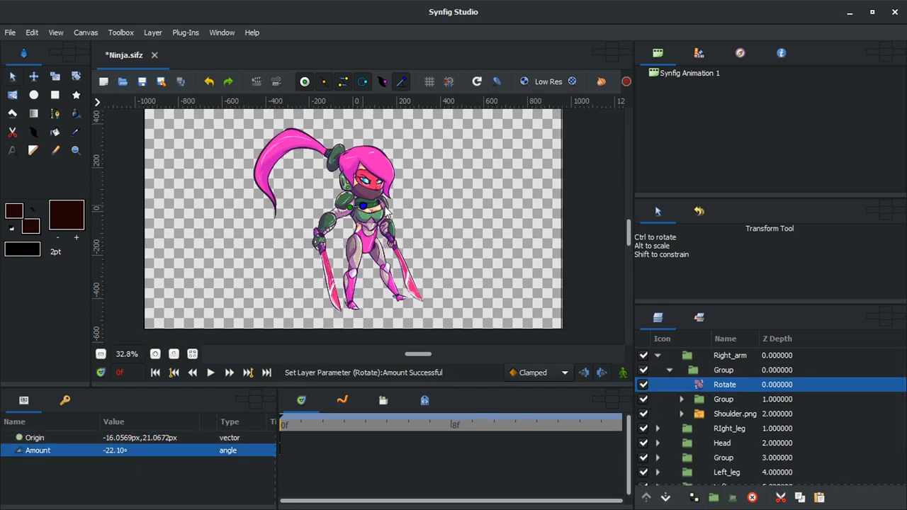
{"action": "left_click", "coordinate": [658, 355]}
- Expand the Head group and inspect its Eyes group in the Layers panel
{"action": "left_click", "coordinate": [722, 384]}
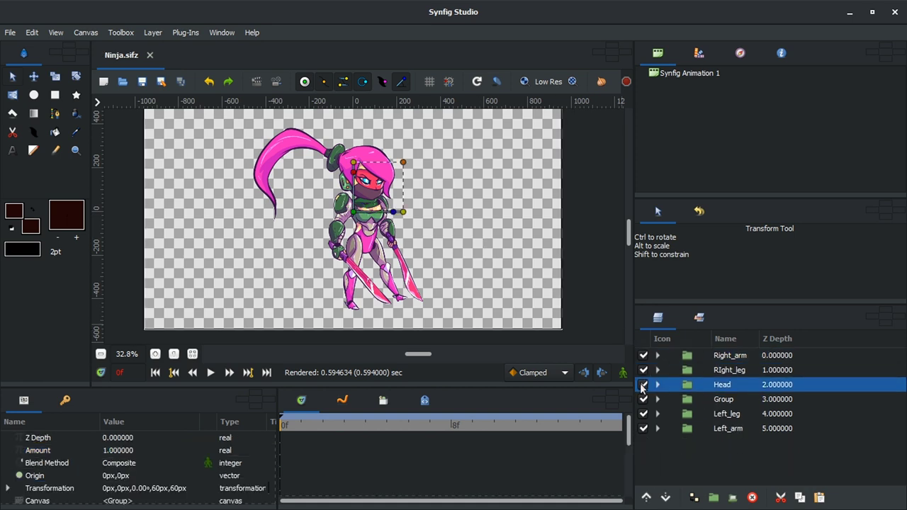
{"action": "left_click", "coordinate": [643, 384]}
{"action": "left_click", "coordinate": [642, 384]}
{"action": "left_click", "coordinate": [657, 384]}
{"action": "left_click", "coordinate": [669, 398]}
{"action": "left_click", "coordinate": [670, 399]}
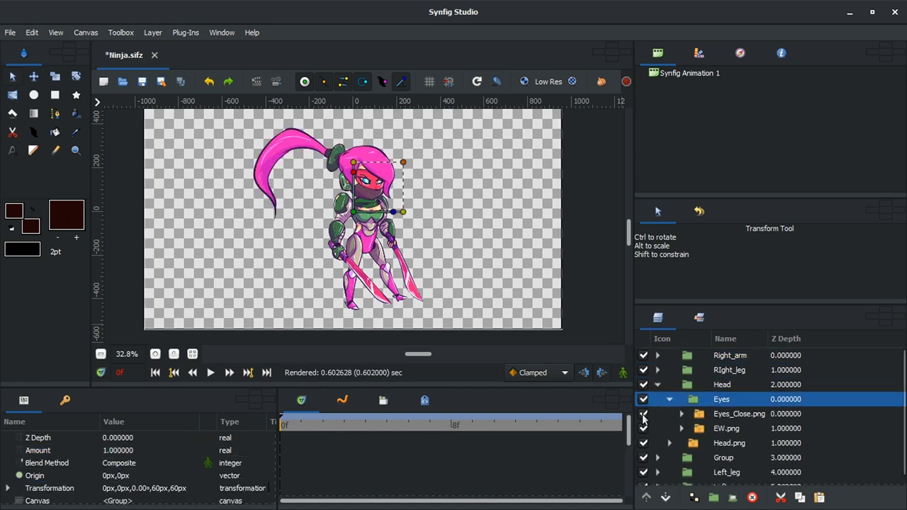
{"action": "left_click", "coordinate": [673, 413]}
- Add a Skeleton Deformation layer above the Head.png image
{"action": "left_click", "coordinate": [669, 398]}
{"action": "left_click", "coordinate": [673, 415]}
{"action": "left_click", "coordinate": [670, 414]}
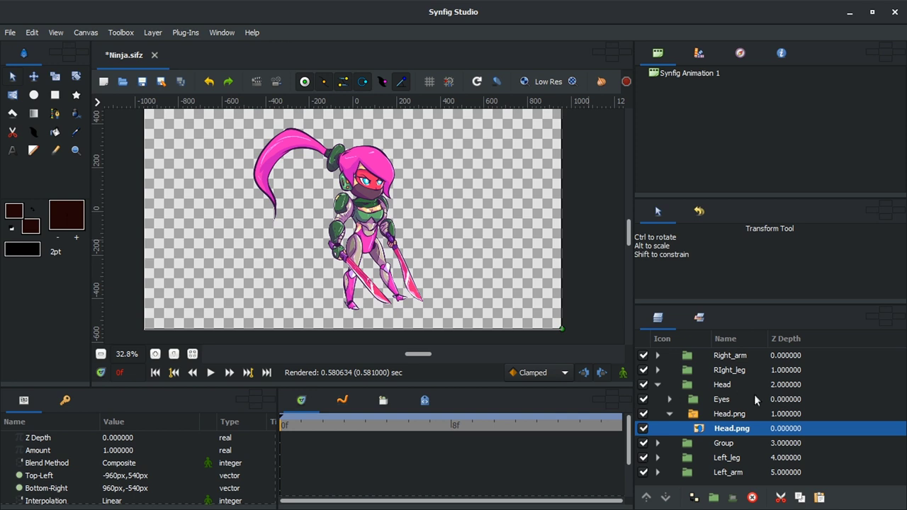
{"action": "right_click", "coordinate": [731, 428]}
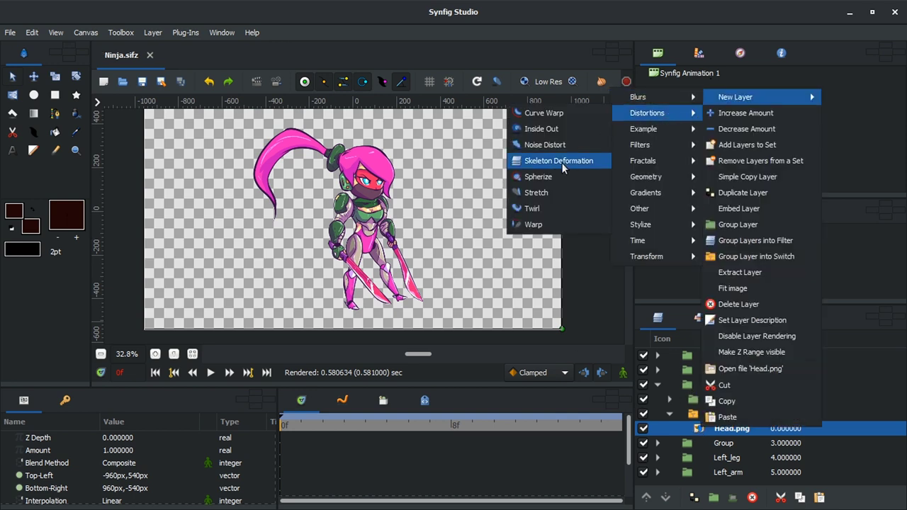
{"action": "left_click", "coordinate": [561, 162]}
- Stretch the deformation area over head and ponytail, then place the first bones on the head
{"action": "left_click_drag", "start_coordinate": [301, 160], "coordinate": [245, 125]}
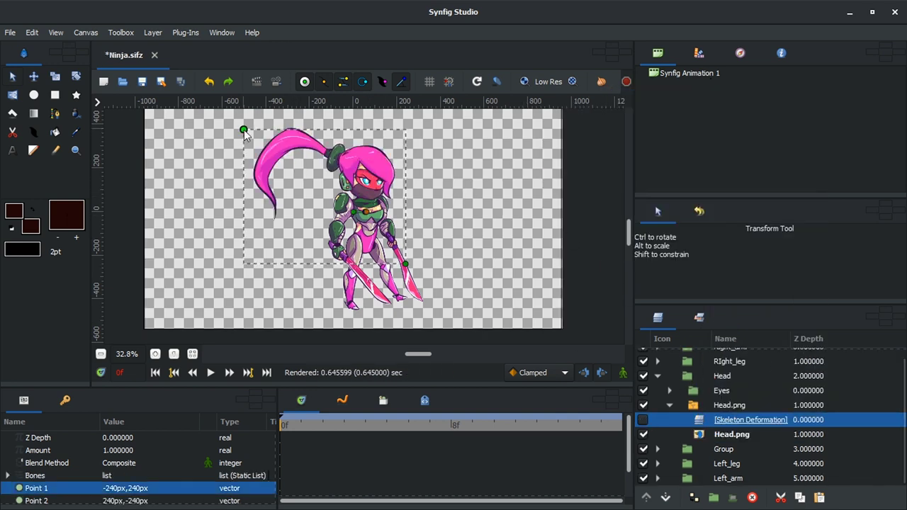
{"action": "left_click_drag", "start_coordinate": [405, 264], "coordinate": [410, 223]}
{"action": "scroll", "coordinate": [328, 209], "scroll_direction": "up", "scroll_amount": 1}
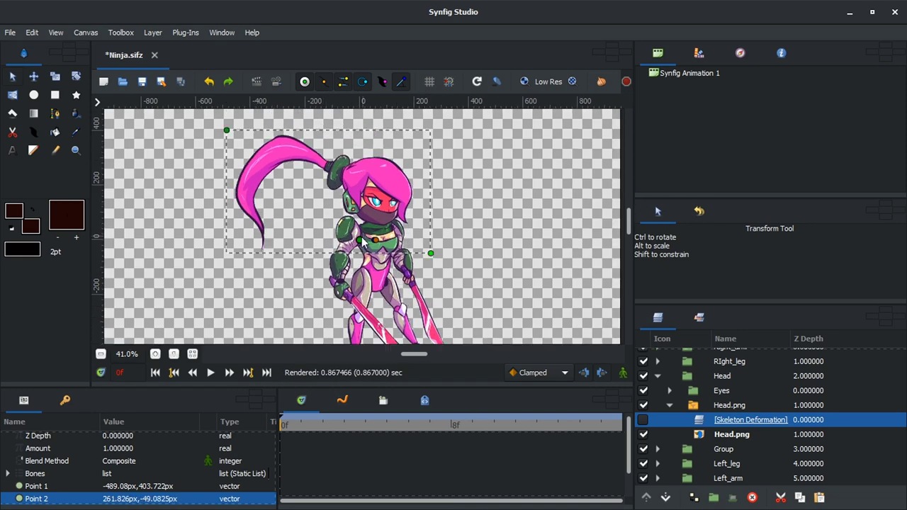
{"action": "left_click", "coordinate": [383, 187]}
{"action": "left_click", "coordinate": [379, 174]}
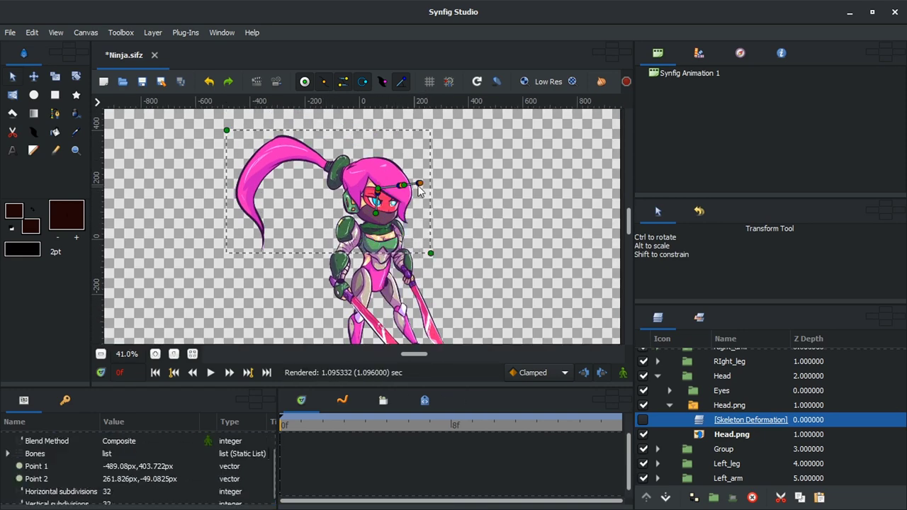
{"action": "left_click_drag", "start_coordinate": [402, 211], "coordinate": [402, 186]}
- Move a head bone's end to the ponytail base and chain three child bones down the ponytail
{"action": "left_click", "coordinate": [380, 173]}
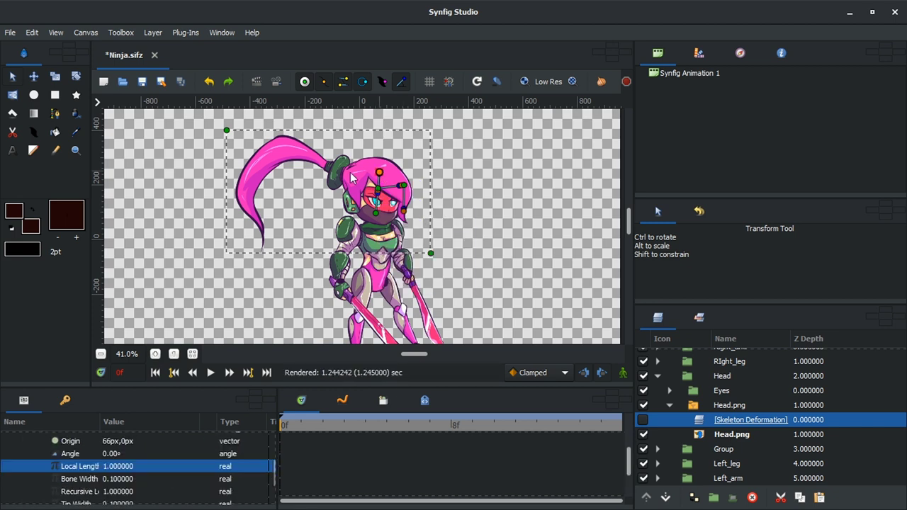
{"action": "mouse_move", "coordinate": [341, 177]}
{"action": "left_mouse_down"}
{"action": "mouse_move", "coordinate": [279, 151]}
{"action": "mouse_move", "coordinate": [244, 198]}
{"action": "mouse_move", "coordinate": [255, 219]}
{"action": "left_mouse_up"}
{"action": "right_click", "coordinate": [279, 152]}
{"action": "left_click", "coordinate": [328, 193]}
{"action": "right_click", "coordinate": [244, 201]}
{"action": "left_click", "coordinate": [292, 241]}
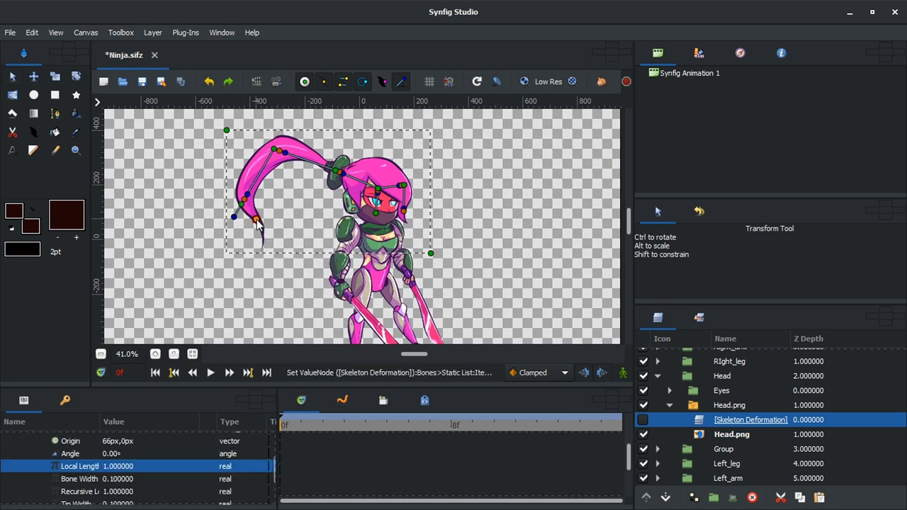
{"action": "right_click", "coordinate": [256, 220]}
{"action": "left_click", "coordinate": [272, 261]}
- Widen the ponytail bones' width and tip influence
{"action": "left_click", "coordinate": [268, 250]}
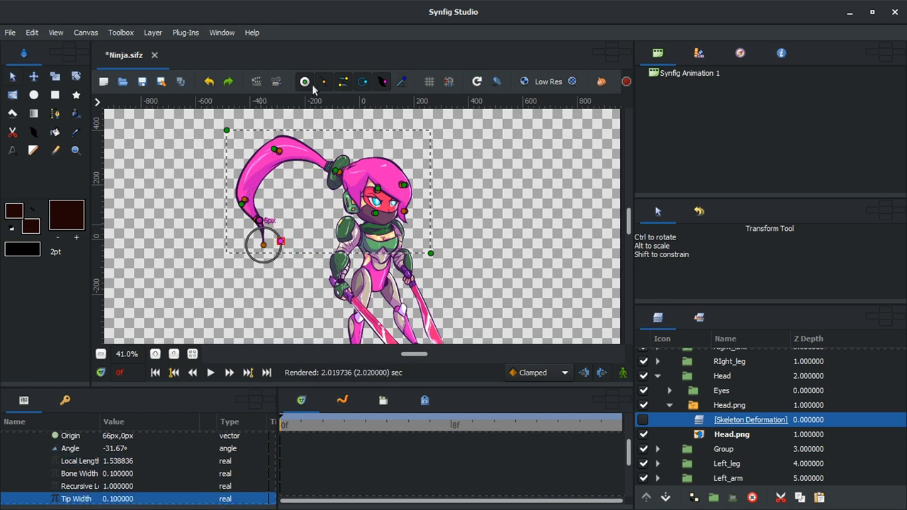
{"action": "mouse_move", "coordinate": [268, 228]}
{"action": "left_mouse_down"}
{"action": "mouse_move", "coordinate": [275, 232]}
{"action": "mouse_move", "coordinate": [267, 212]}
{"action": "left_mouse_up"}
{"action": "left_click", "coordinate": [243, 206]}
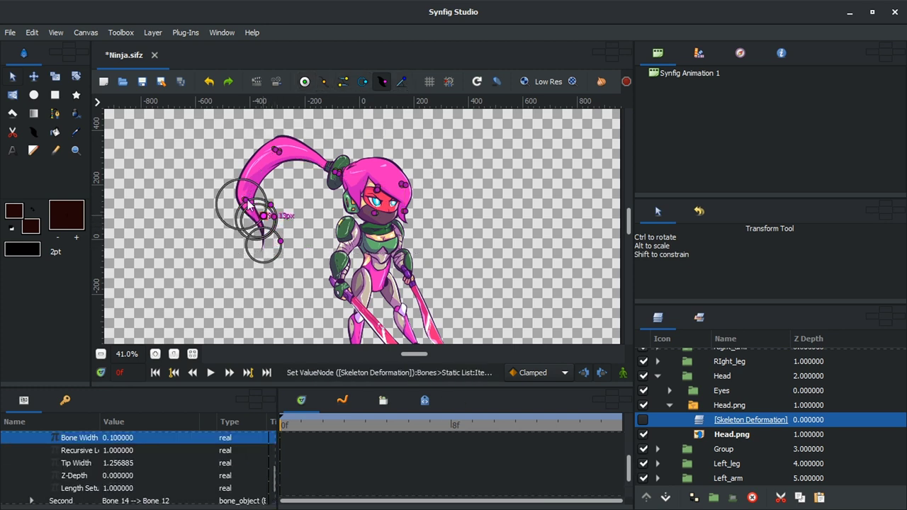
{"action": "mouse_move", "coordinate": [275, 151]}
{"action": "left_mouse_down"}
{"action": "mouse_move", "coordinate": [296, 196]}
{"action": "mouse_move", "coordinate": [326, 184]}
{"action": "left_mouse_up"}
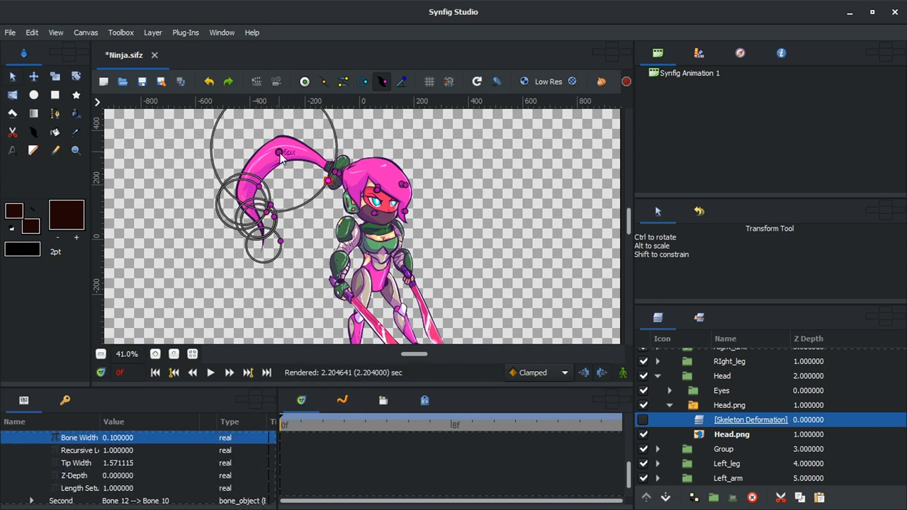
{"action": "left_click_drag", "start_coordinate": [282, 158], "coordinate": [340, 183]}
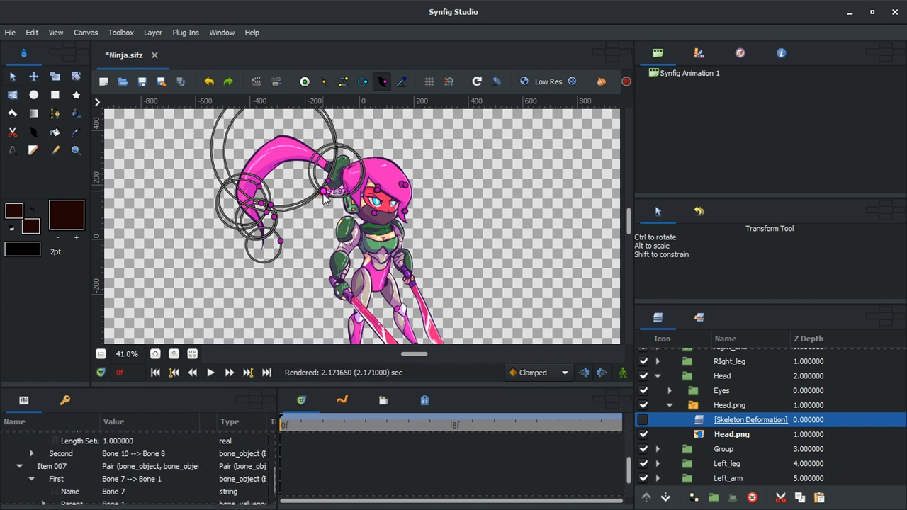
- Tune the head bones' influence, reducing one width to about 57px and enlarging another greatly
{"action": "left_click_drag", "start_coordinate": [409, 186], "coordinate": [447, 210]}
{"action": "left_click", "coordinate": [404, 188]}
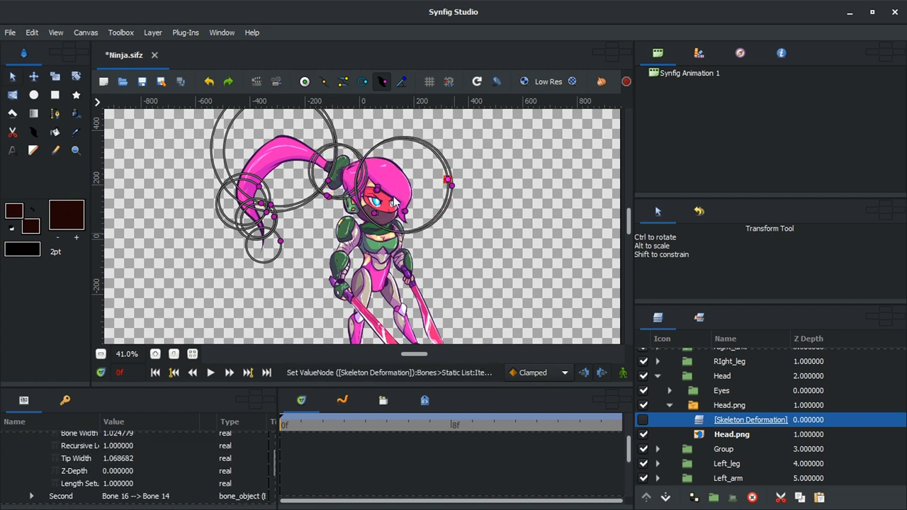
{"action": "left_click_drag", "start_coordinate": [397, 155], "coordinate": [395, 151]}
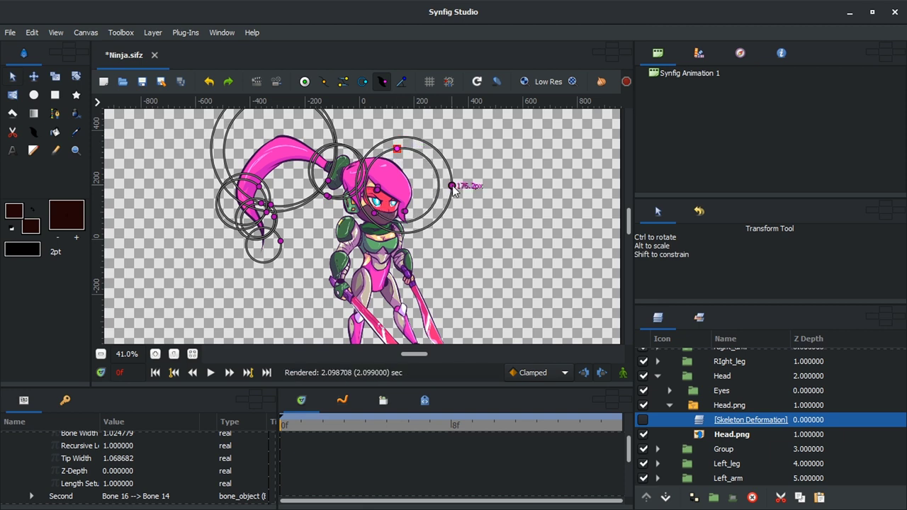
{"action": "left_click_drag", "start_coordinate": [452, 186], "coordinate": [442, 185]}
{"action": "left_click_drag", "start_coordinate": [407, 212], "coordinate": [415, 221]}
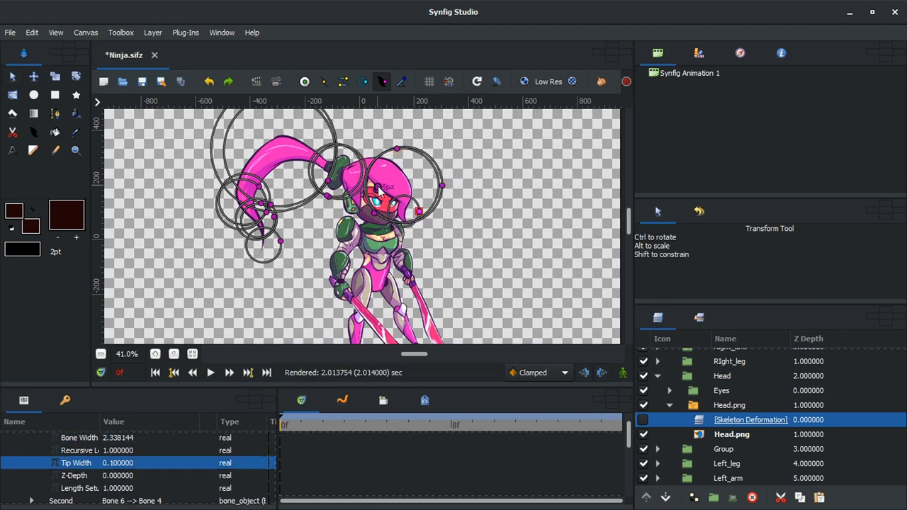
{"action": "left_click", "coordinate": [380, 187]}
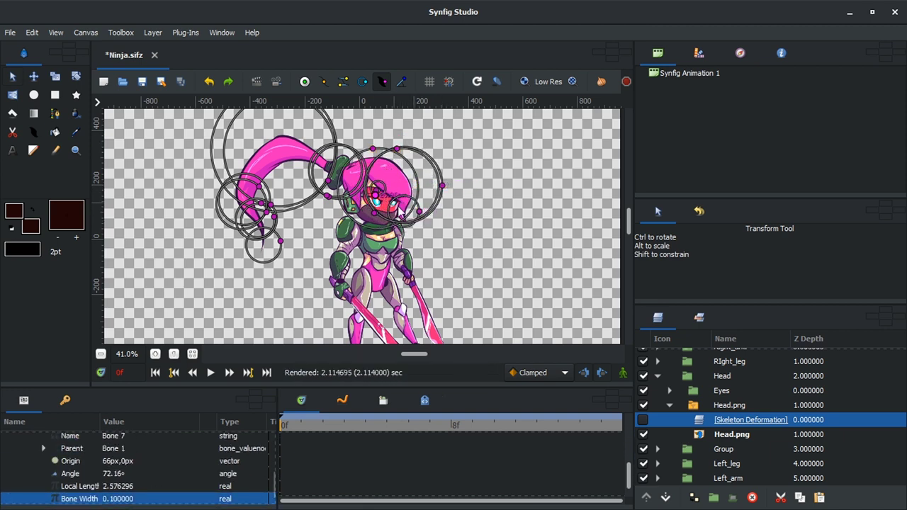
{"action": "left_click_drag", "start_coordinate": [479, 303], "coordinate": [500, 274]}
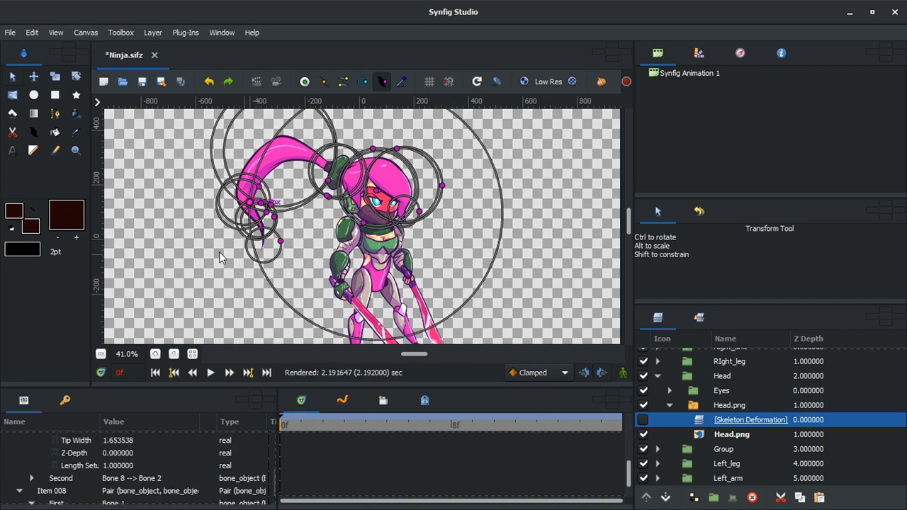
{"action": "right_click", "coordinate": [705, 435]}
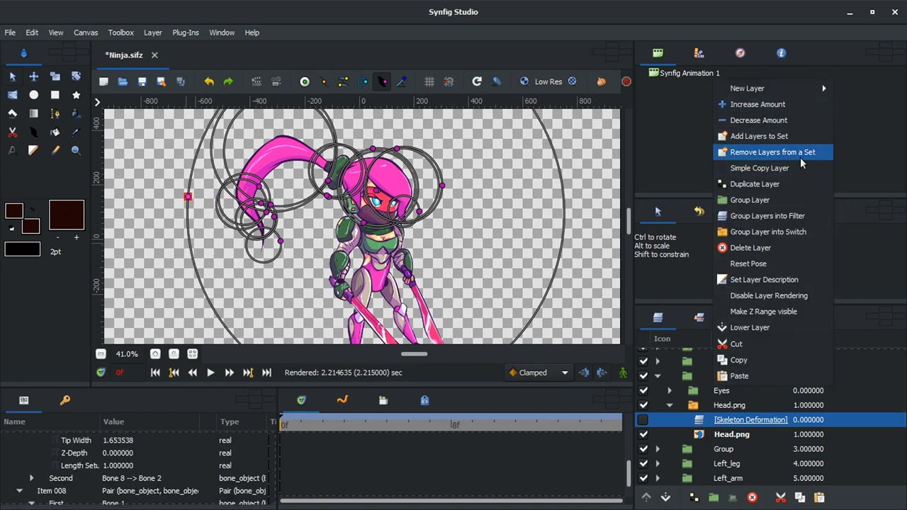
{"action": "left_click", "coordinate": [591, 227]}
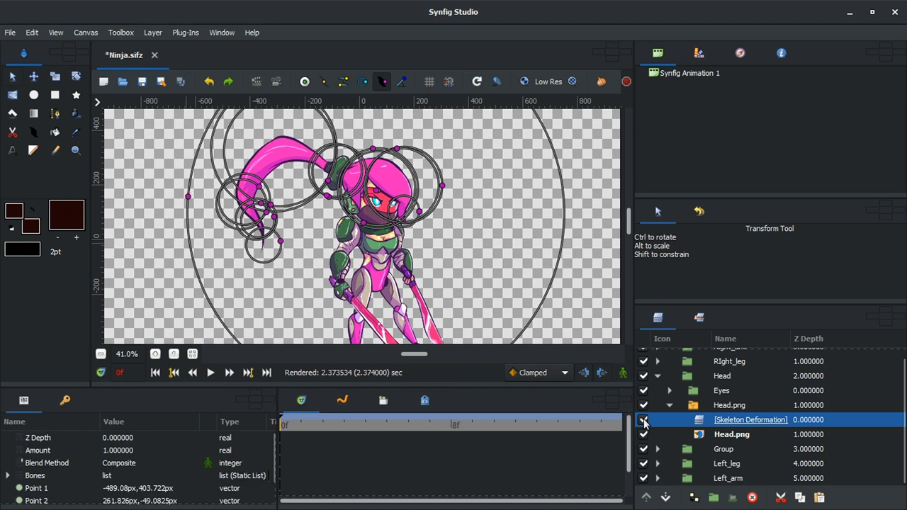
- Enable the Skeleton Deformation and rotate bones to bend the ponytail and swing the head
{"action": "left_click", "coordinate": [714, 437]}
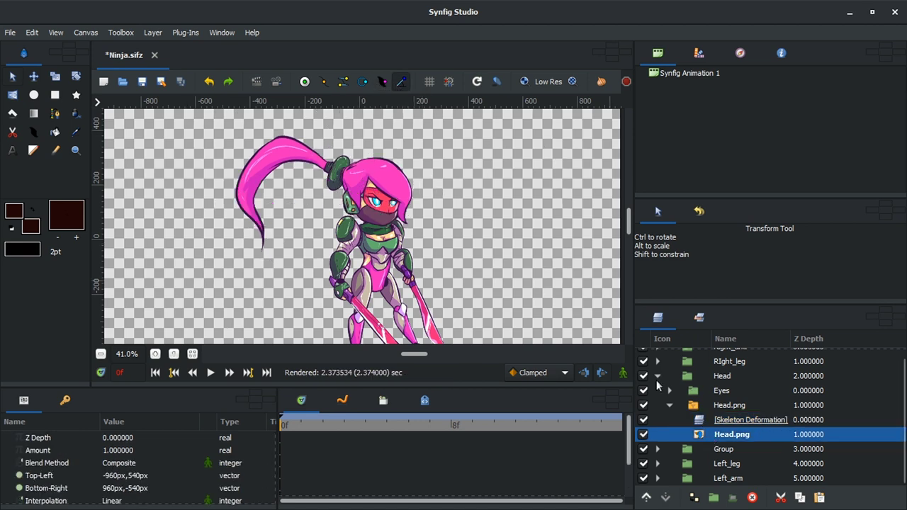
{"action": "left_click", "coordinate": [713, 420]}
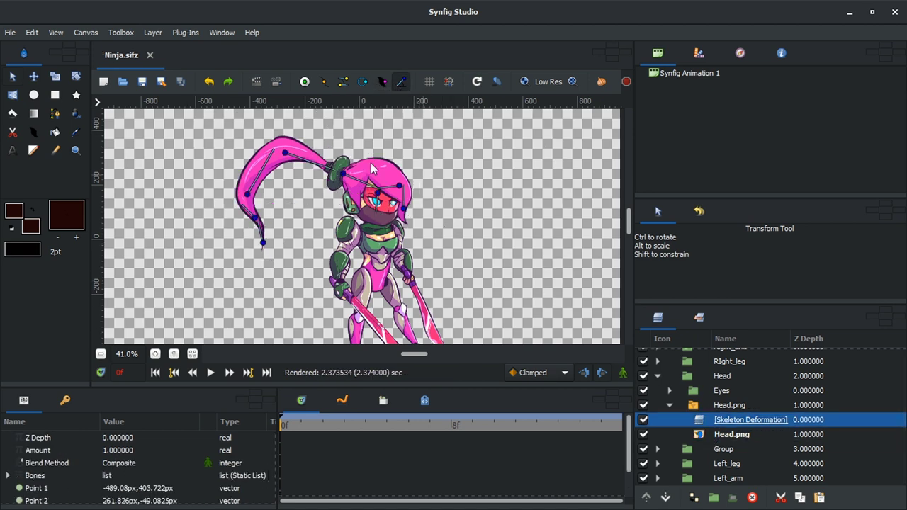
{"action": "left_click_drag", "start_coordinate": [247, 194], "coordinate": [241, 191]}
{"action": "left_click_drag", "start_coordinate": [380, 197], "coordinate": [431, 202]}
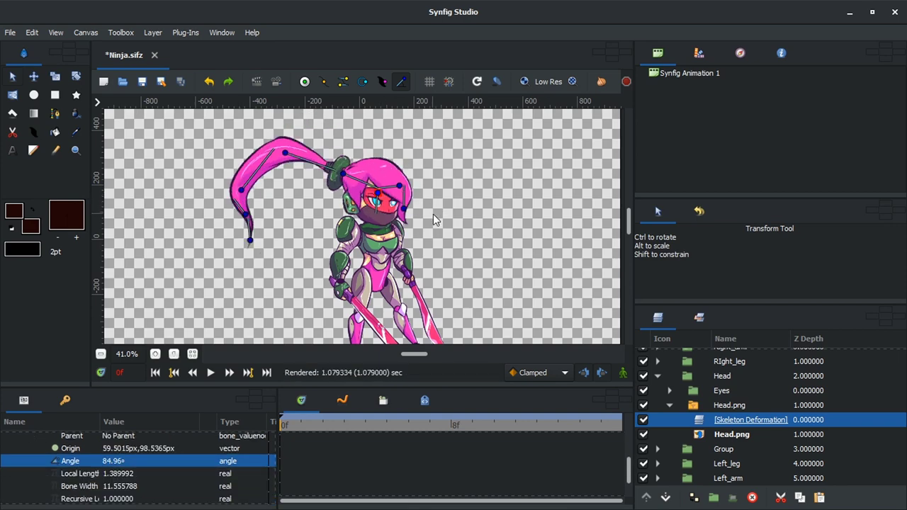
- Add a Rotate layer in the Head group with its pivot moved up to the face
{"action": "left_click", "coordinate": [669, 405]}
{"action": "right_click", "coordinate": [726, 413]}
{"action": "left_click", "coordinate": [573, 255]}
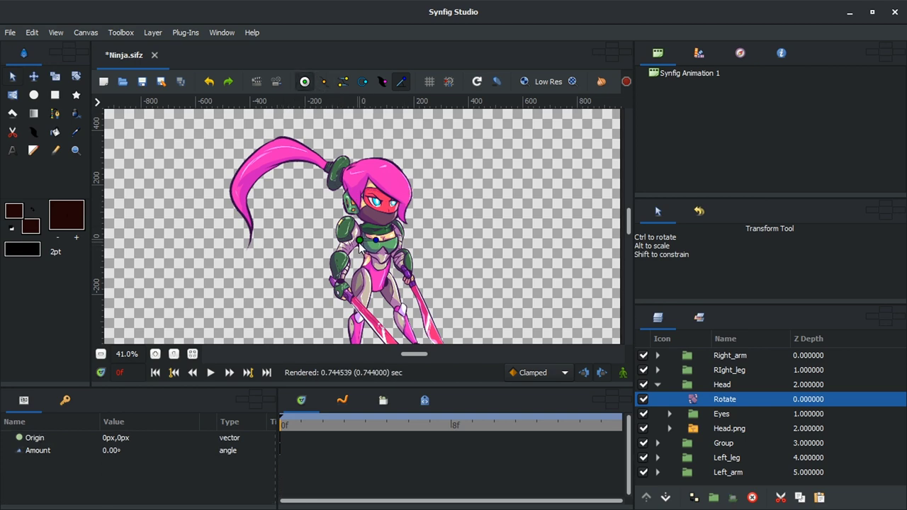
{"action": "left_click_drag", "start_coordinate": [359, 244], "coordinate": [386, 216]}
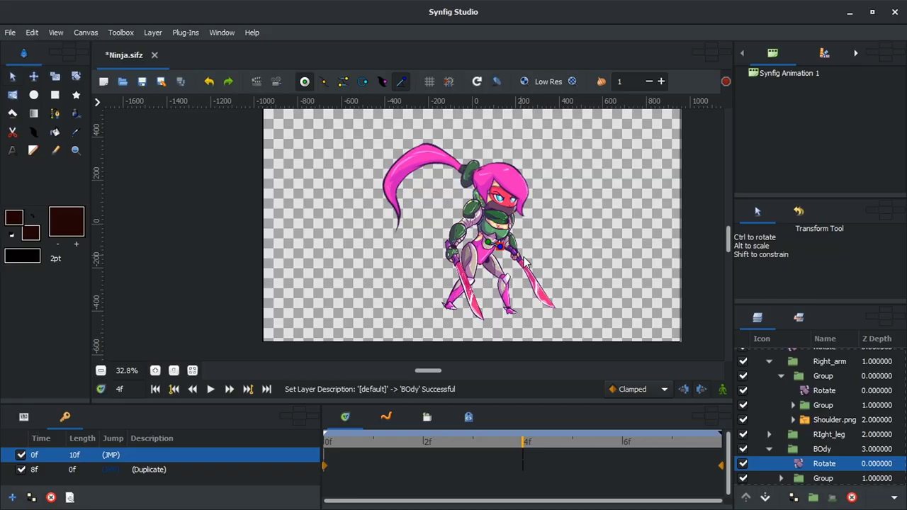
{"action": "left_click", "coordinate": [722, 389]}
- Tilt the body forward at frame 4, then render, play and close an animation preview
{"action": "left_click_drag", "start_coordinate": [500, 251], "coordinate": [496, 241]}
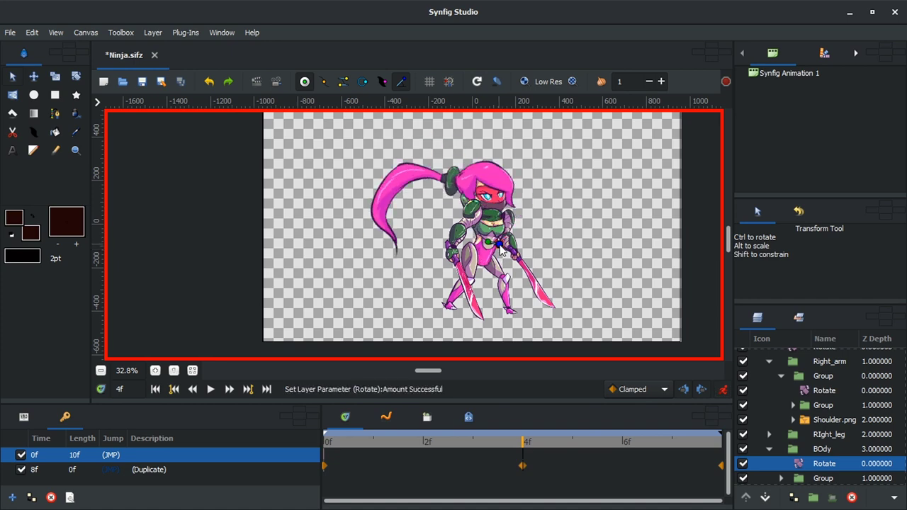
{"action": "left_click", "coordinate": [424, 442]}
{"action": "left_click", "coordinate": [276, 82]}
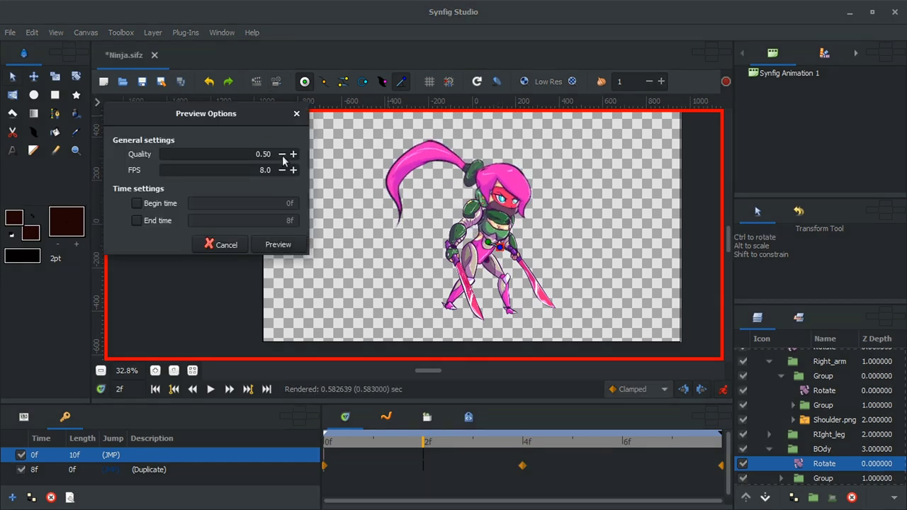
{"action": "left_click", "coordinate": [277, 243]}
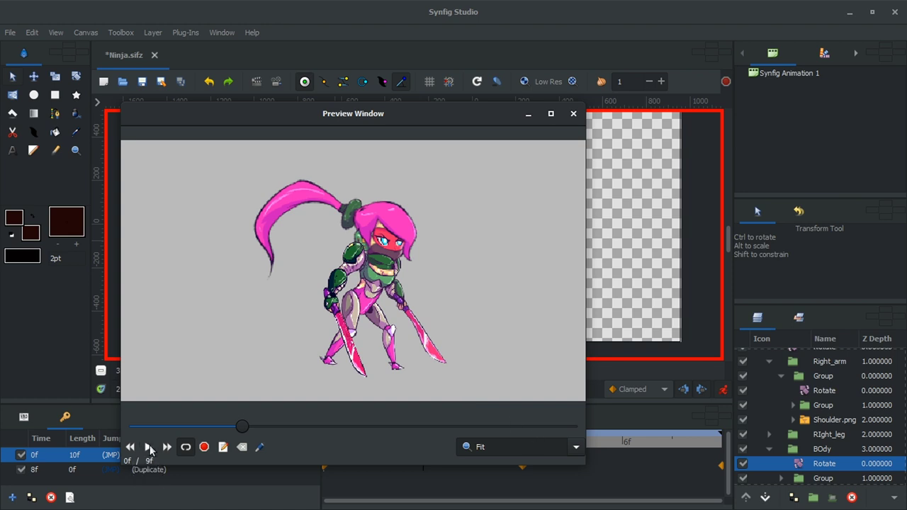
{"action": "left_click", "coordinate": [149, 447]}
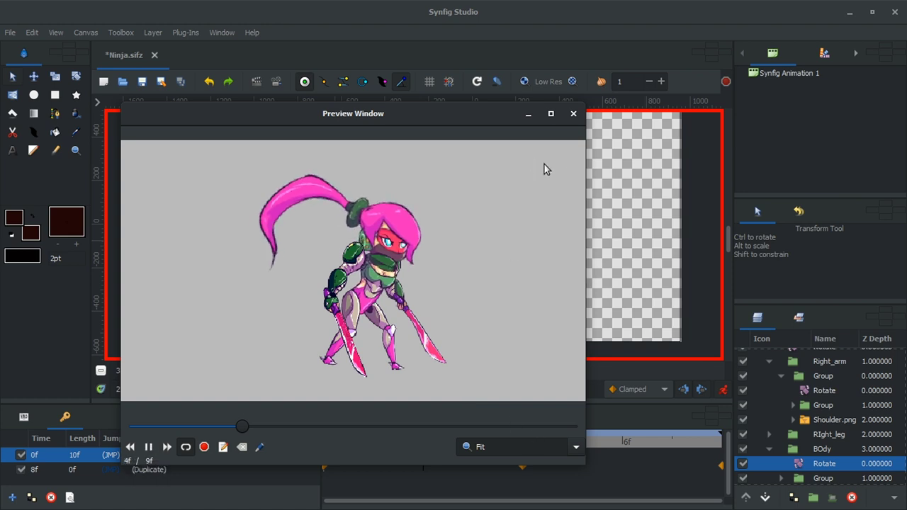
{"action": "left_click", "coordinate": [573, 114]}
{"action": "left_click", "coordinate": [829, 385]}
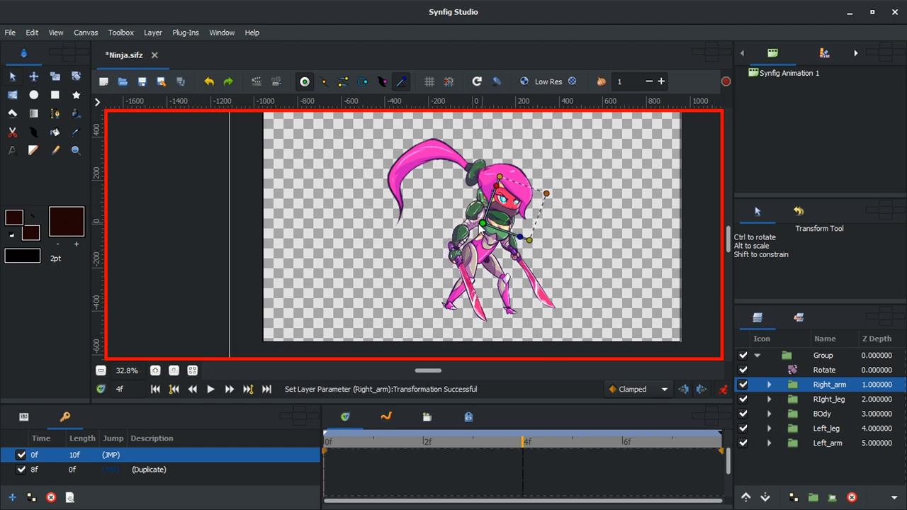
- Expand Right_arm's nested groups and rotate the right arm's Rotate layer at frame 4
{"action": "left_click", "coordinate": [768, 384]}
{"action": "left_click", "coordinate": [793, 401]}
{"action": "left_click", "coordinate": [780, 399]}
{"action": "left_click", "coordinate": [822, 413]}
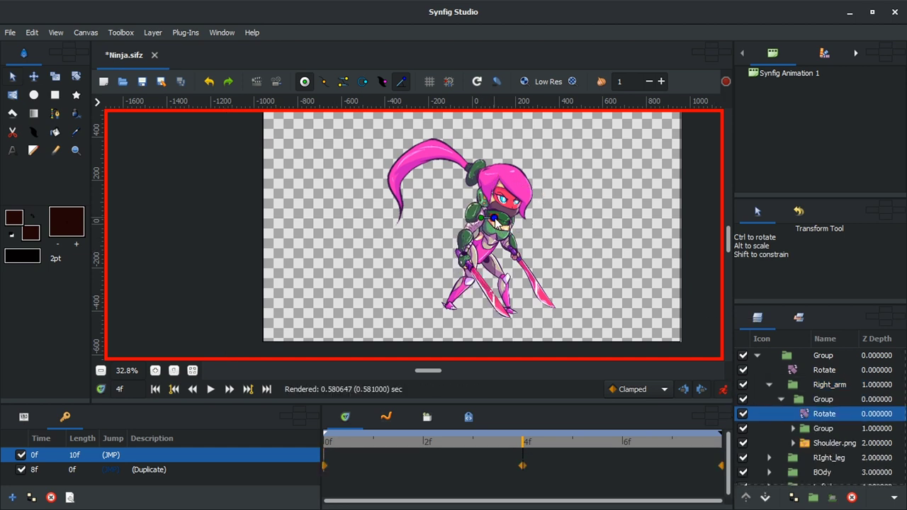
{"action": "left_click", "coordinate": [793, 429]}
{"action": "left_click", "coordinate": [822, 429]}
{"action": "left_click", "coordinate": [836, 443]}
{"action": "left_click_drag", "start_coordinate": [489, 248], "coordinate": [479, 236]}
- Preview the animation, then rotate the right hand and sword to a new angle
{"action": "left_click", "coordinate": [488, 255]}
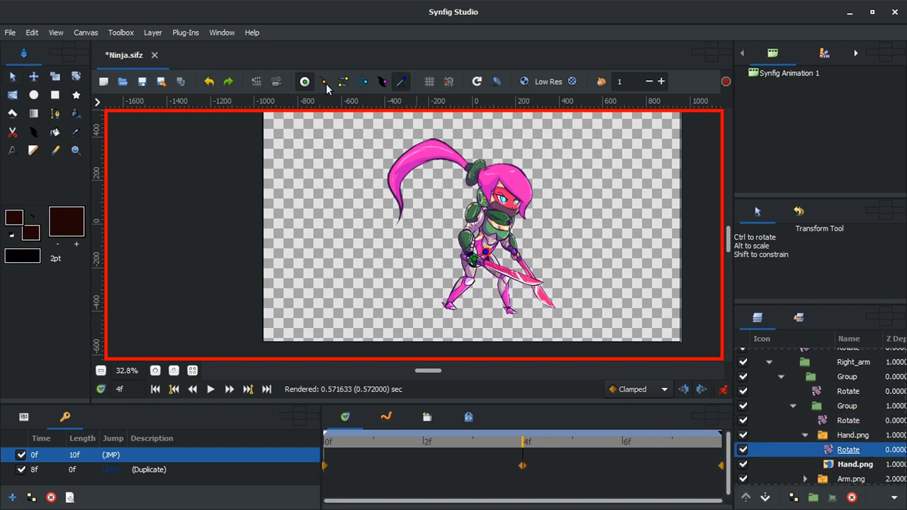
{"action": "left_click", "coordinate": [278, 85]}
{"action": "left_click", "coordinate": [277, 243]}
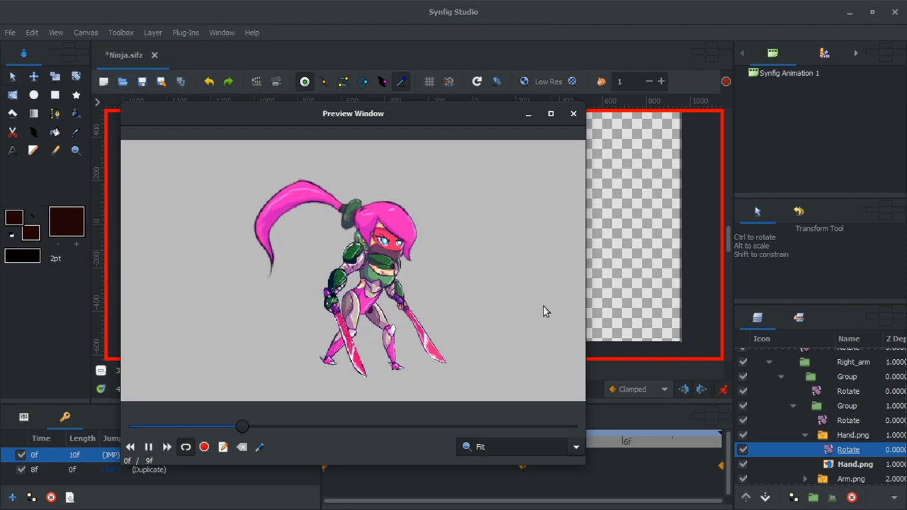
{"action": "left_click", "coordinate": [573, 114]}
{"action": "left_click_drag", "start_coordinate": [456, 260], "coordinate": [473, 280]}
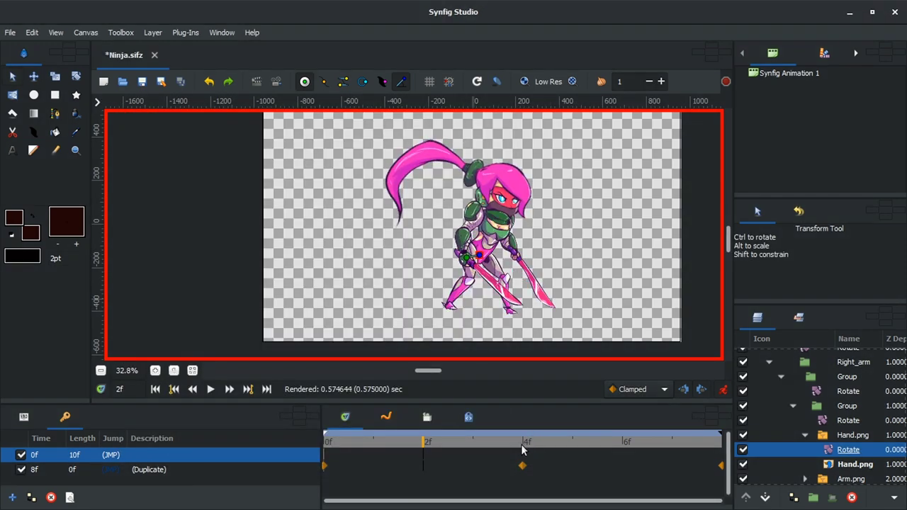
- Expand Left_arm down to Hand.png and rotate the left hand's sword slightly at frame 4
{"action": "scroll", "coordinate": [779, 439], "scroll_direction": "down", "scroll_amount": 5}
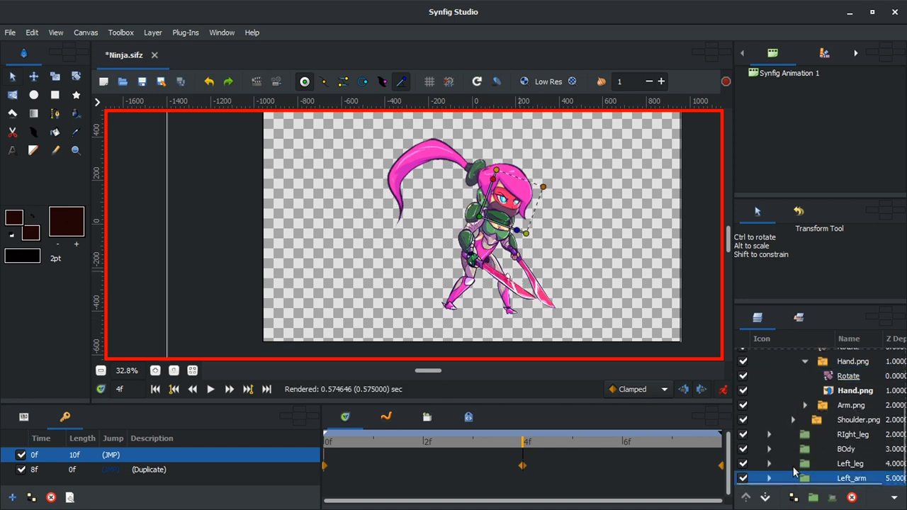
{"action": "left_click", "coordinate": [814, 463]}
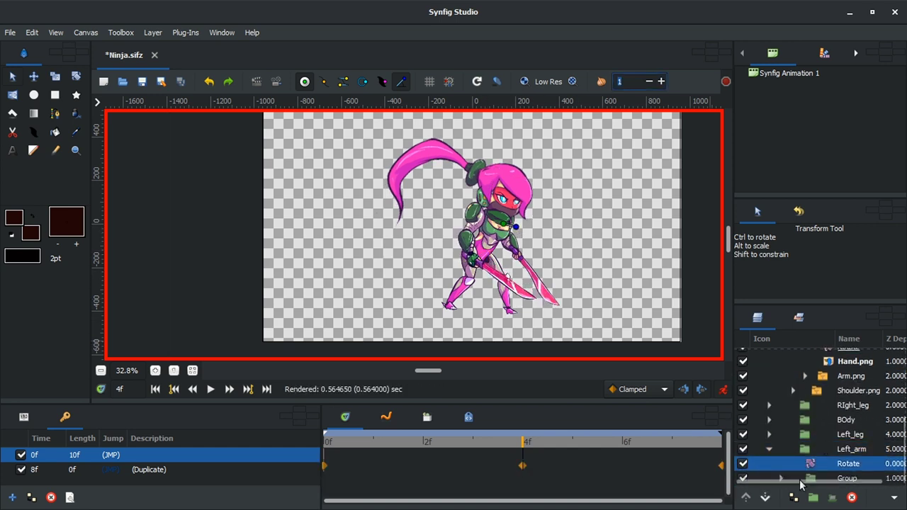
{"action": "left_click", "coordinate": [843, 478]}
{"action": "scroll", "coordinate": [797, 452], "scroll_direction": "down", "scroll_amount": 2}
{"action": "left_click", "coordinate": [848, 434]}
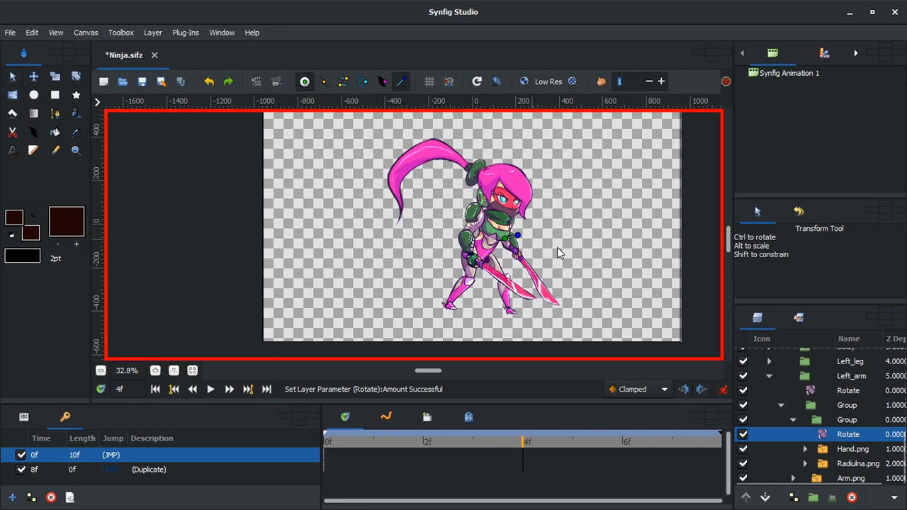
{"action": "left_click", "coordinate": [805, 450]}
{"action": "left_click", "coordinate": [843, 464]}
{"action": "left_click_drag", "start_coordinate": [530, 250], "coordinate": [531, 246]}
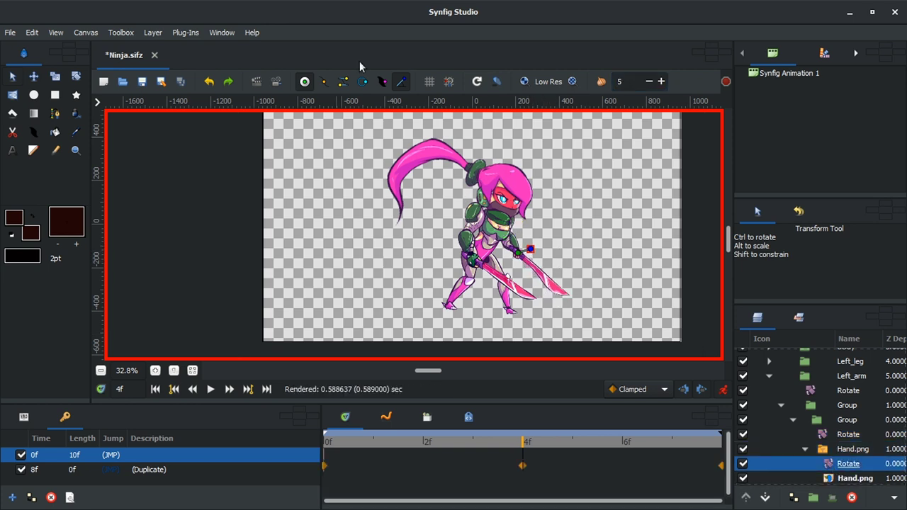
- Render, play and close an animation preview
{"action": "left_click", "coordinate": [276, 82]}
{"action": "left_click", "coordinate": [217, 243]}
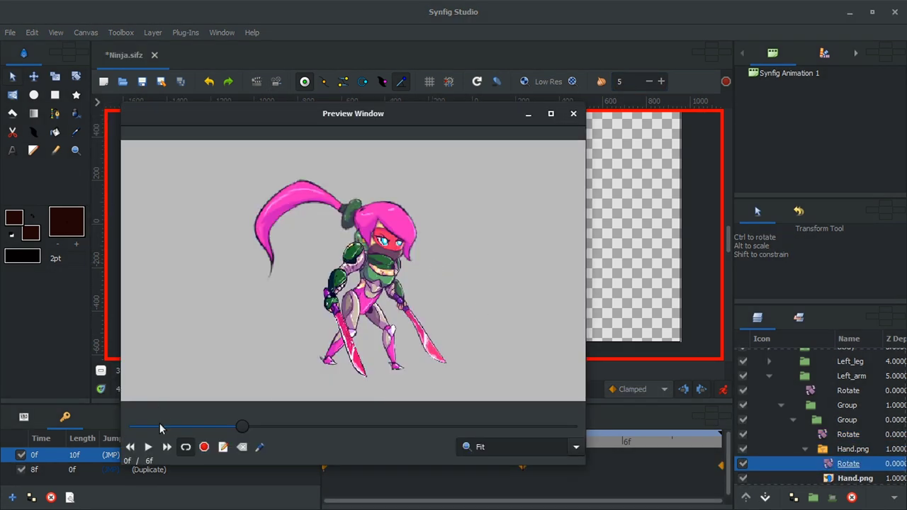
{"action": "left_click", "coordinate": [148, 447]}
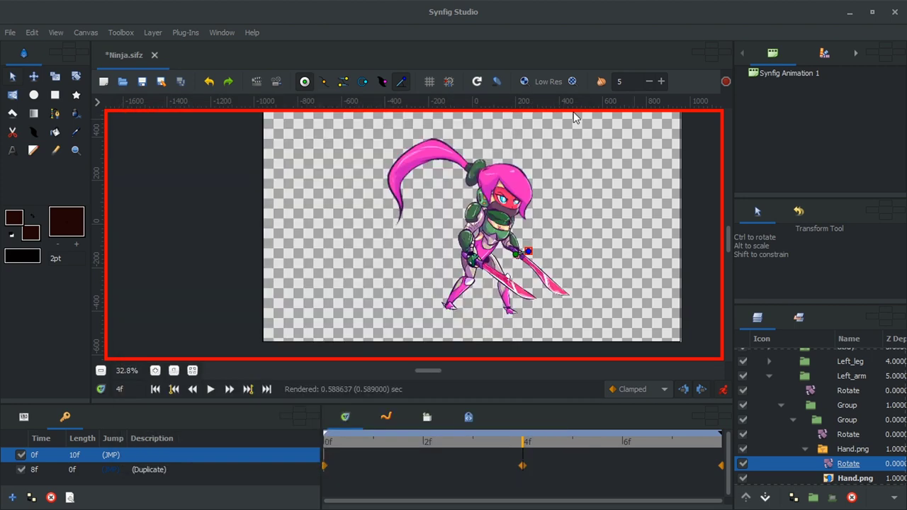
{"action": "left_click", "coordinate": [773, 444]}
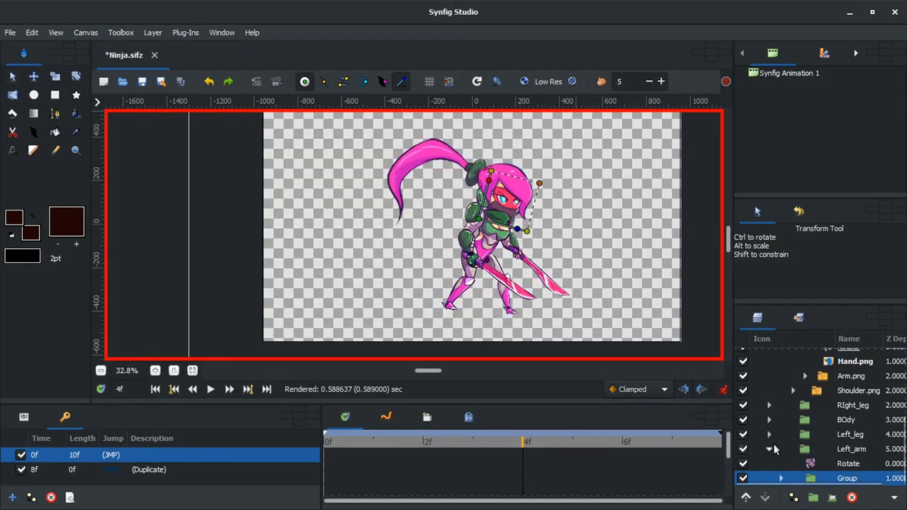
- Select the BOdy group, then the right leg's and right lower leg's Rotate layers
{"action": "left_click", "coordinate": [809, 416]}
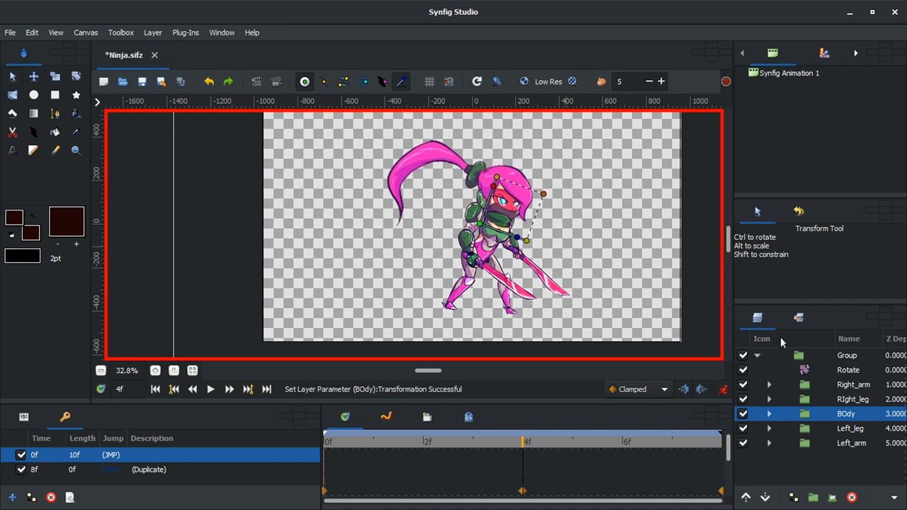
{"action": "left_click_drag", "start_coordinate": [523, 247], "coordinate": [526, 250]}
{"action": "left_click", "coordinate": [850, 443]}
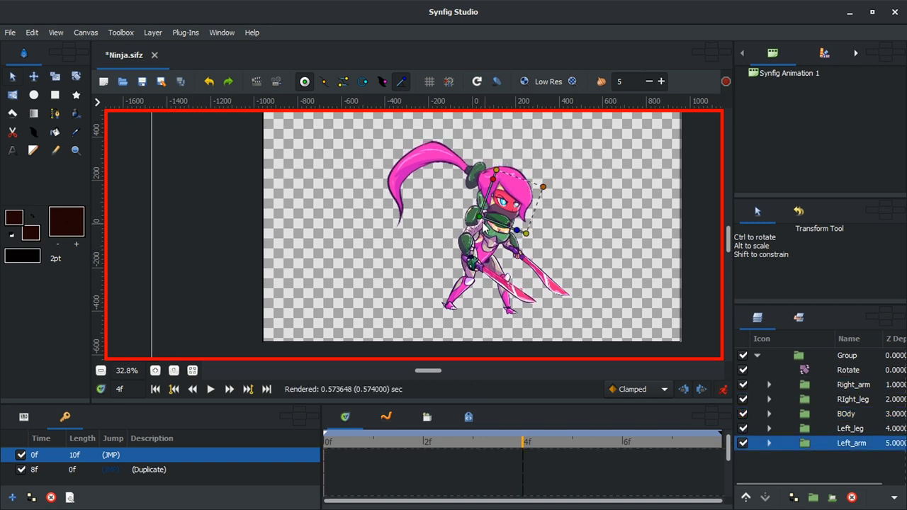
{"action": "left_click", "coordinate": [818, 414]}
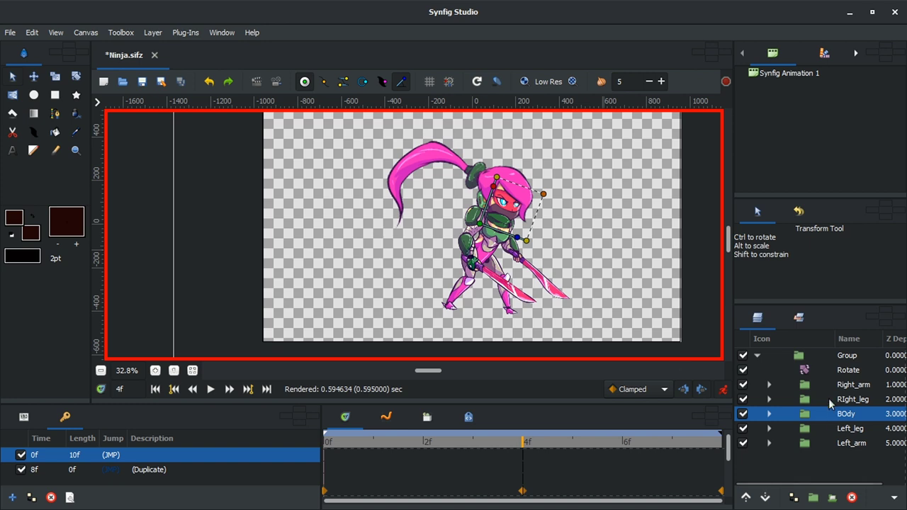
{"action": "left_click", "coordinate": [828, 399]}
{"action": "left_click", "coordinate": [769, 399]}
{"action": "left_click", "coordinate": [805, 413]}
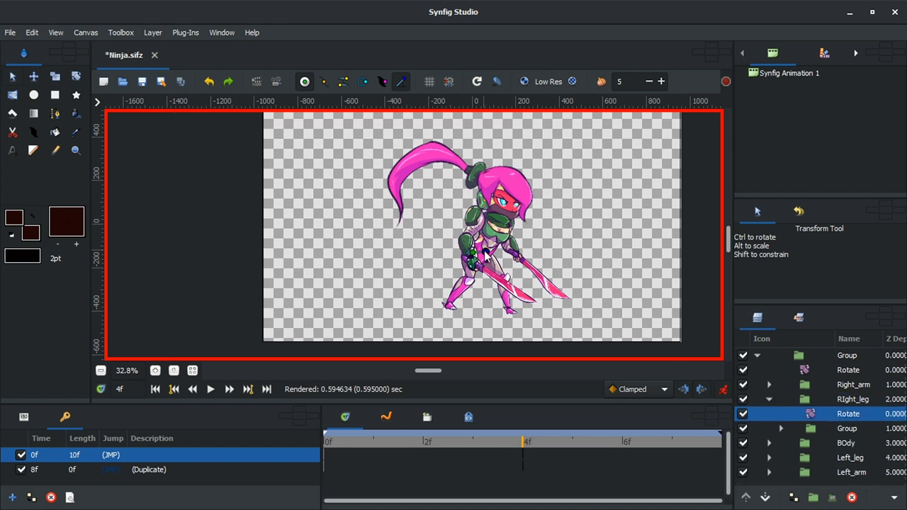
{"action": "left_click", "coordinate": [471, 290]}
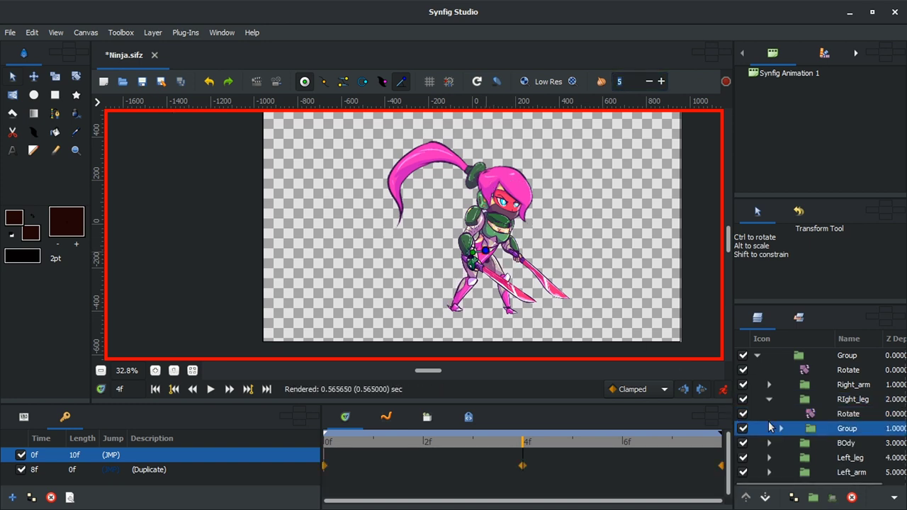
{"action": "left_click", "coordinate": [482, 292]}
{"action": "left_click", "coordinate": [489, 294]}
- Expand Left_leg and select the left lower leg's and left foot's Rotate layers
{"action": "scroll", "coordinate": [823, 450], "scroll_direction": "down", "scroll_amount": 3}
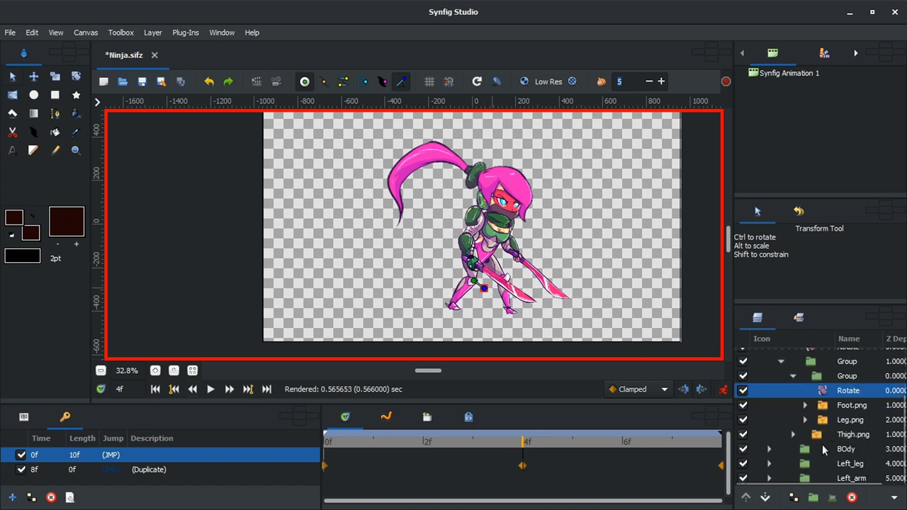
{"action": "left_click", "coordinate": [836, 424]}
{"action": "scroll", "coordinate": [827, 419], "scroll_direction": "down", "scroll_amount": 3}
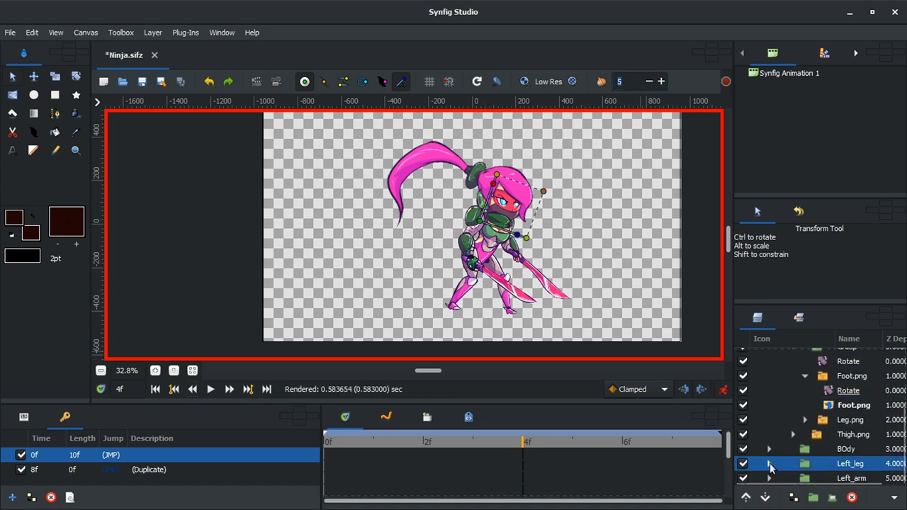
{"action": "left_click", "coordinate": [843, 448]}
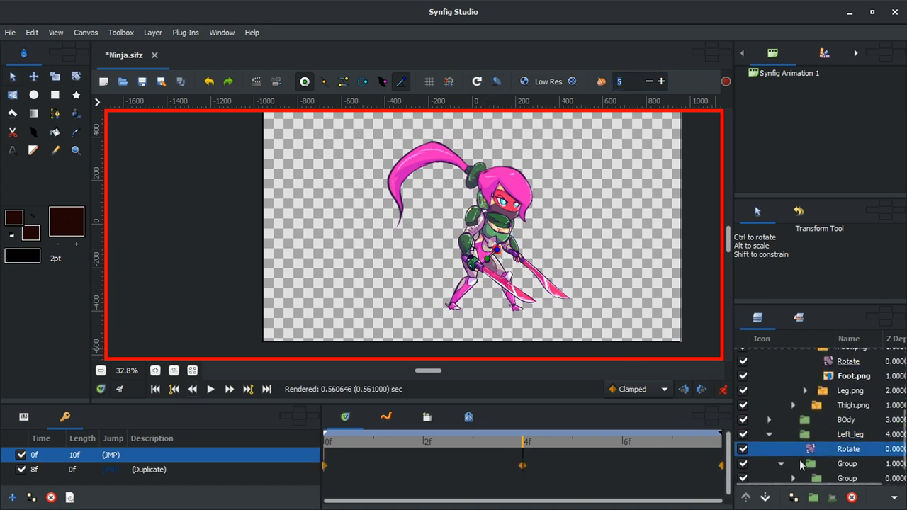
{"action": "left_click", "coordinate": [505, 287]}
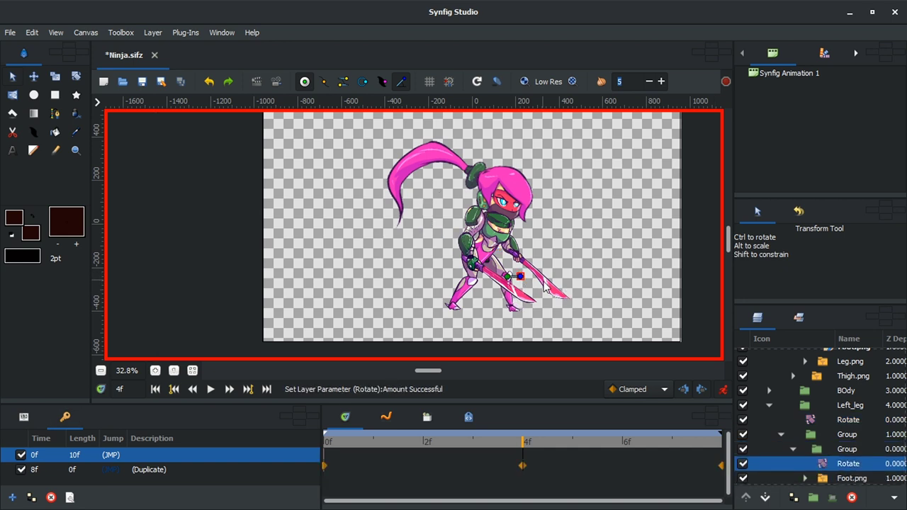
{"action": "left_click", "coordinate": [519, 310]}
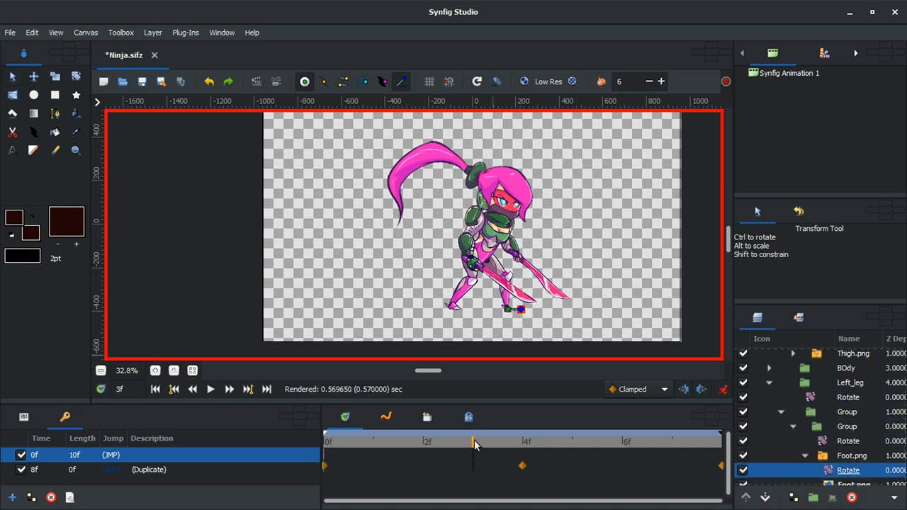
- Render a fresh animation preview and close it
{"action": "left_click", "coordinate": [278, 83]}
{"action": "left_click", "coordinate": [274, 244]}
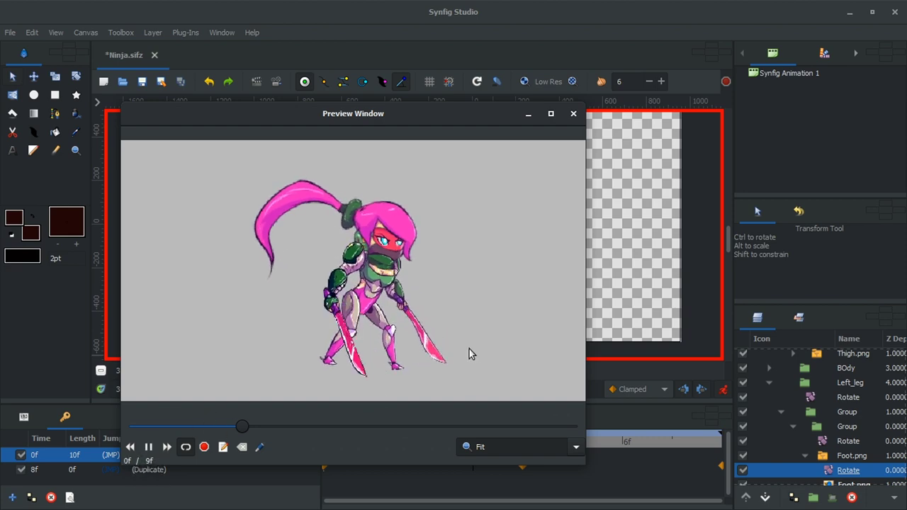
{"action": "left_click", "coordinate": [573, 113]}
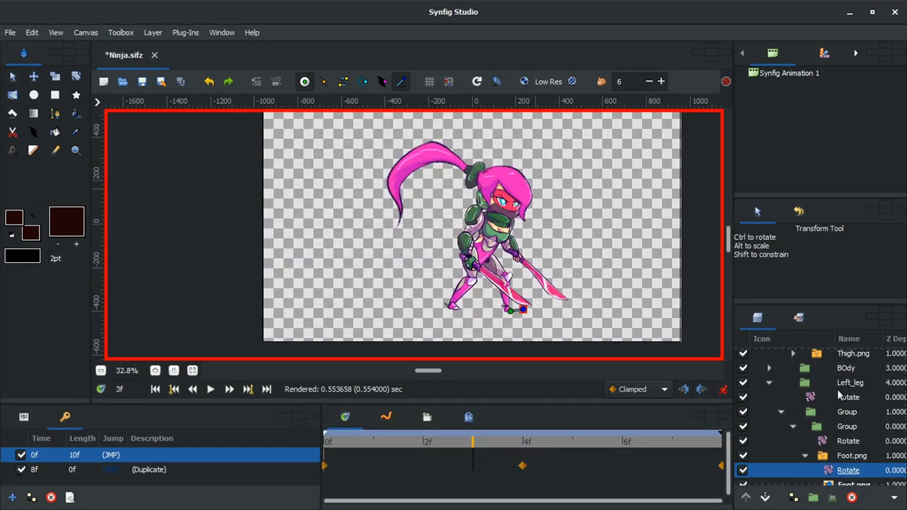
- Tilt the head slightly, select the ponytail's Skeleton Deformation, then undo the head rotation
{"action": "scroll", "coordinate": [817, 429], "scroll_direction": "up", "scroll_amount": 3}
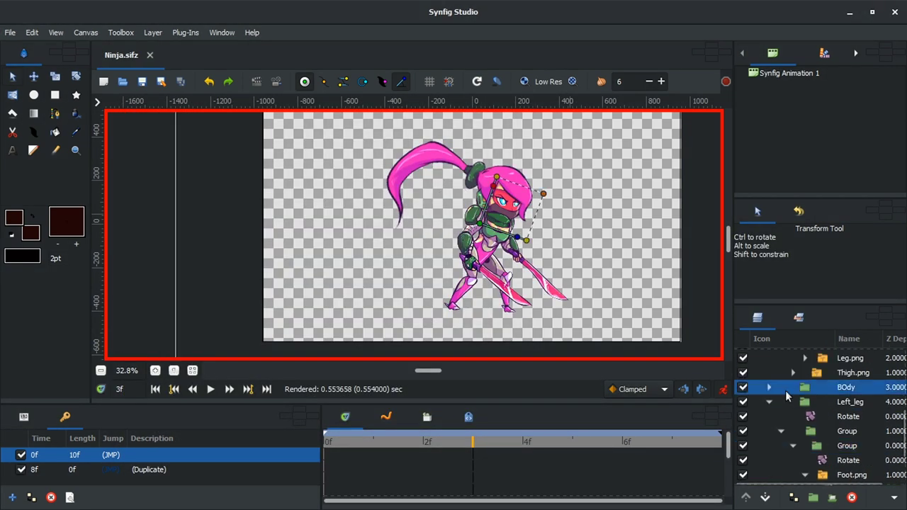
{"action": "left_click", "coordinate": [782, 430]}
{"action": "left_click", "coordinate": [848, 445]}
{"action": "left_click_drag", "start_coordinate": [524, 221], "coordinate": [524, 221]}
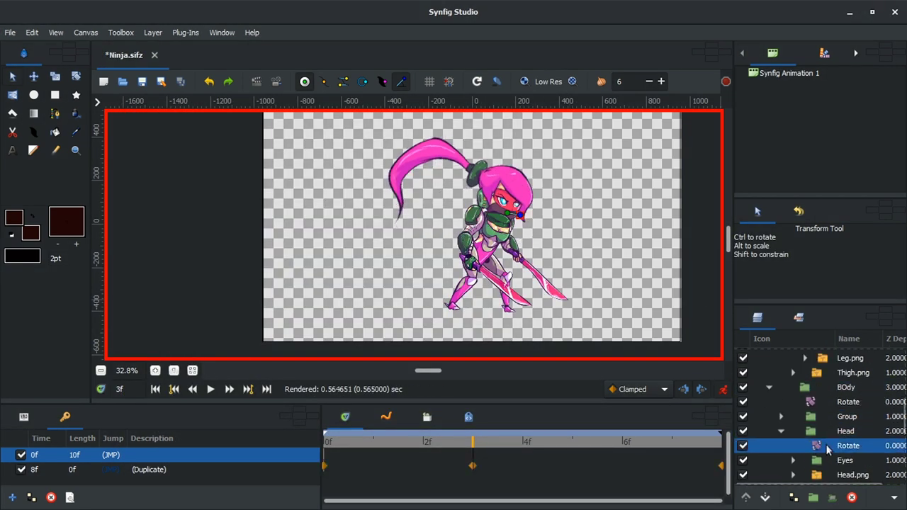
{"action": "scroll", "coordinate": [827, 451], "scroll_direction": "down", "scroll_amount": 3}
{"action": "left_click", "coordinate": [793, 429]}
{"action": "left_click", "coordinate": [851, 444]}
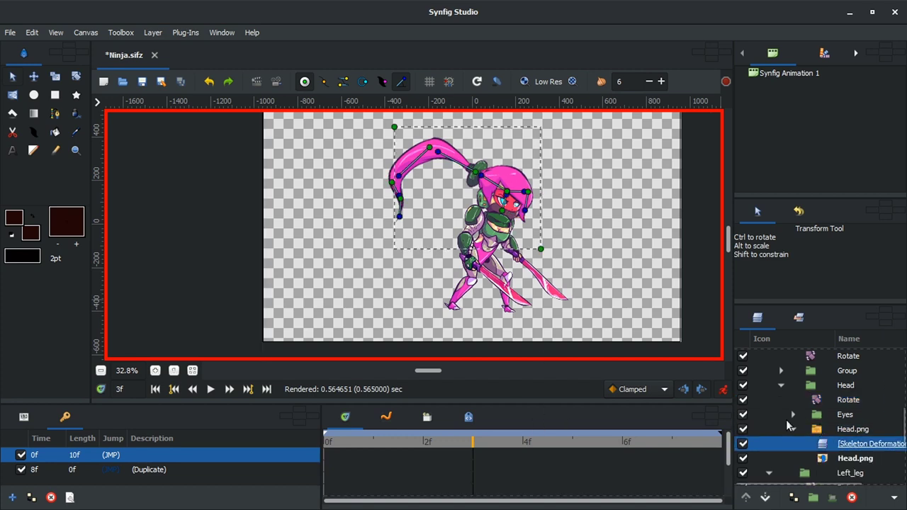
{"action": "key", "text": "ctrl+z"}
{"action": "key", "text": "ctrl+period"}
- Curl the ponytail bones tighter at frame 2, return to frame 4 and open Preview
{"action": "left_click", "coordinate": [829, 399]}
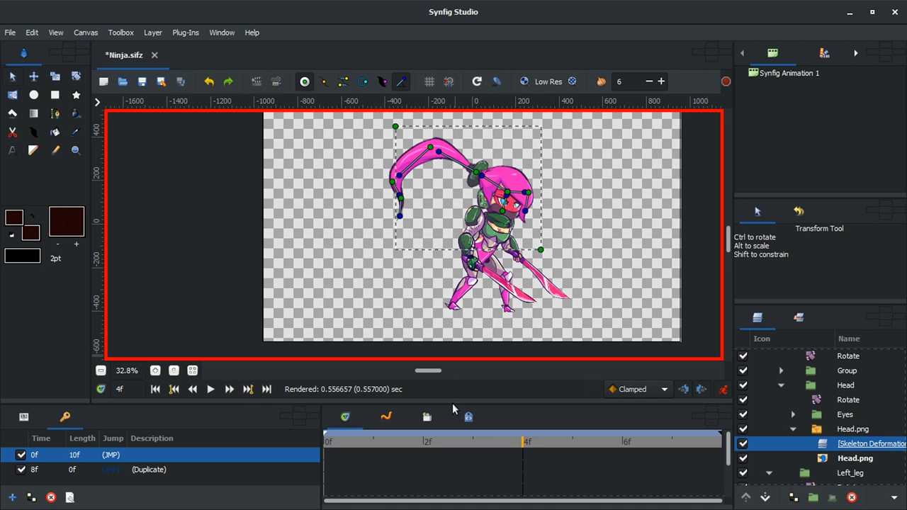
{"action": "key", "text": "ctrl+comma"}
{"action": "key", "text": "ctrl+comma"}
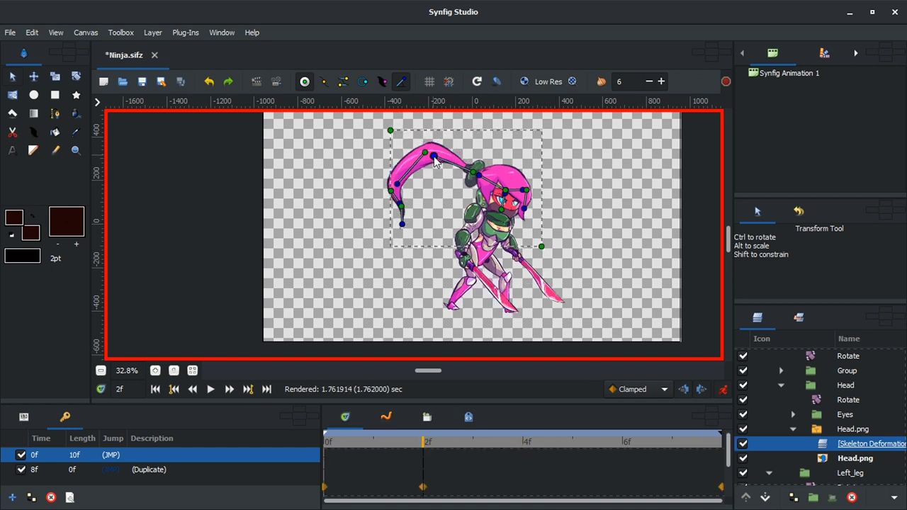
{"action": "left_click_drag", "start_coordinate": [434, 158], "coordinate": [438, 152]}
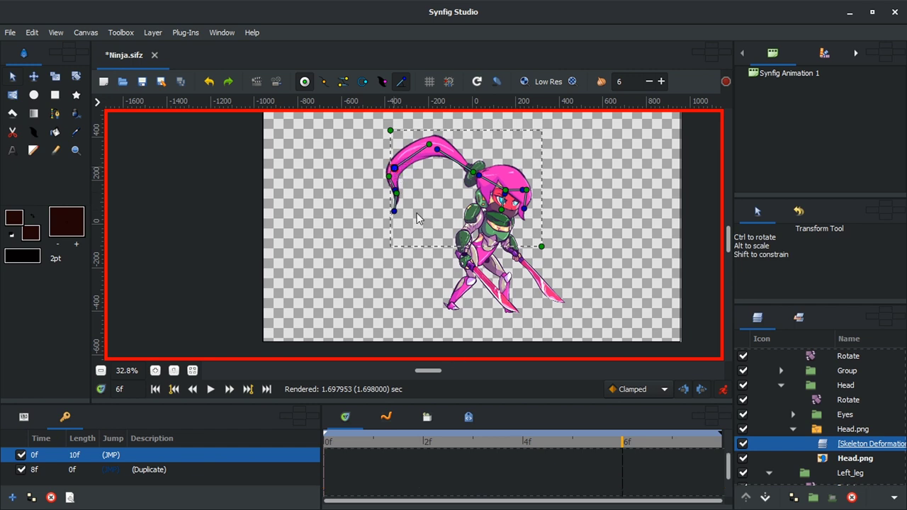
{"action": "left_click", "coordinate": [525, 444]}
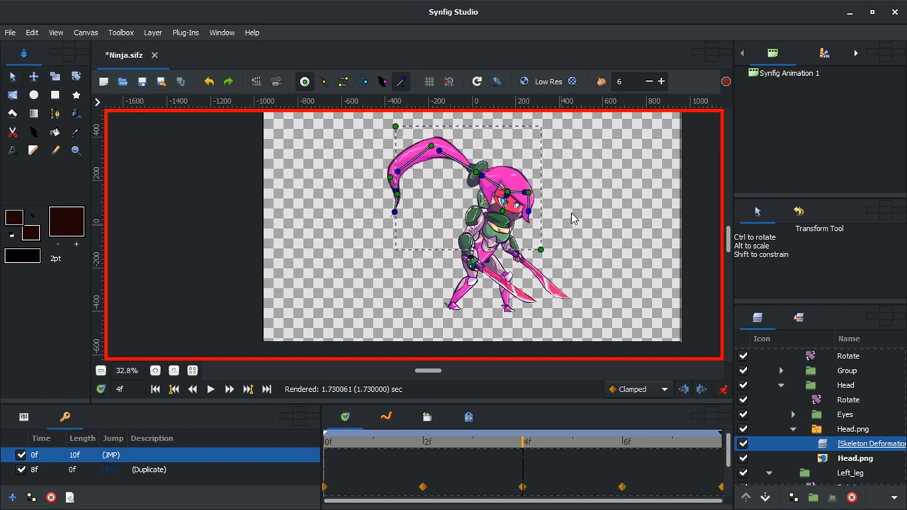
{"action": "left_click", "coordinate": [276, 84]}
- Render and play the 9-frame ninja preview, review the swinging limbs, swords and ponytail, then minimize it
{"action": "left_click", "coordinate": [277, 243]}
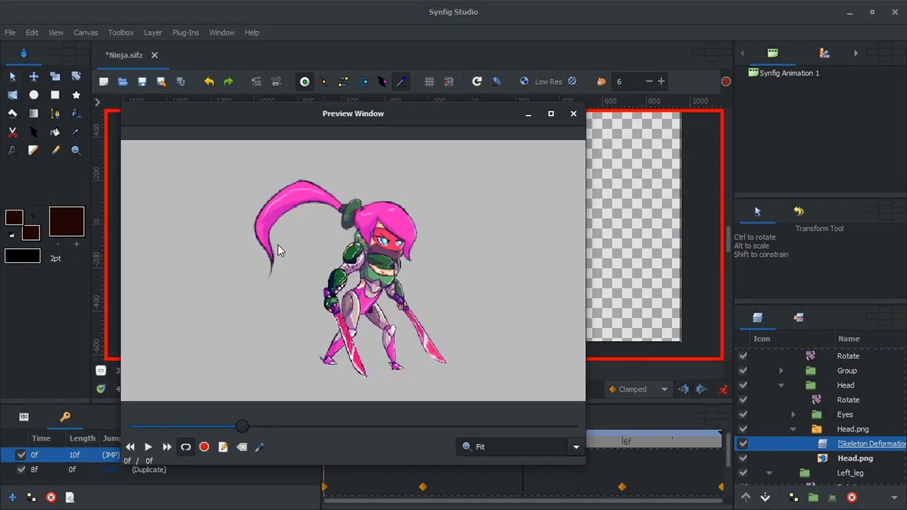
{"action": "left_click", "coordinate": [148, 446]}
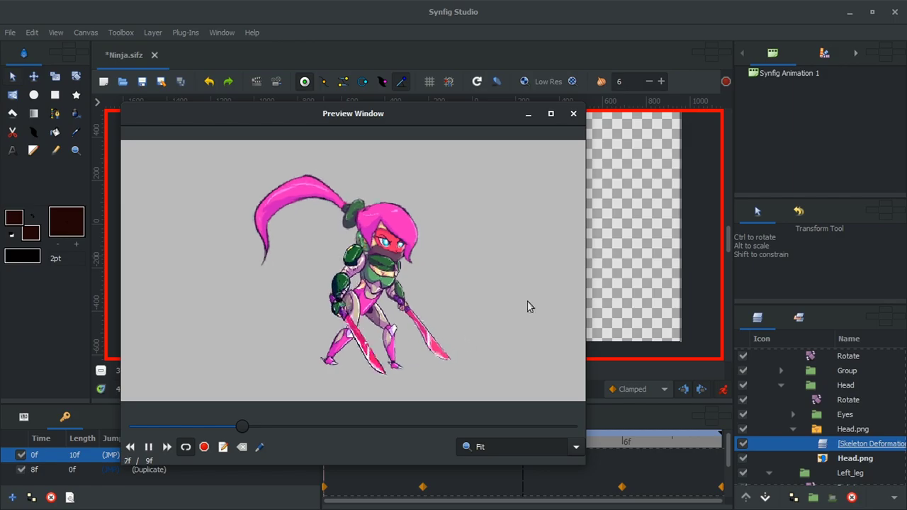
{"action": "key", "text": "alt+Tab"}
{"action": "key", "text": "alt+Tab"}
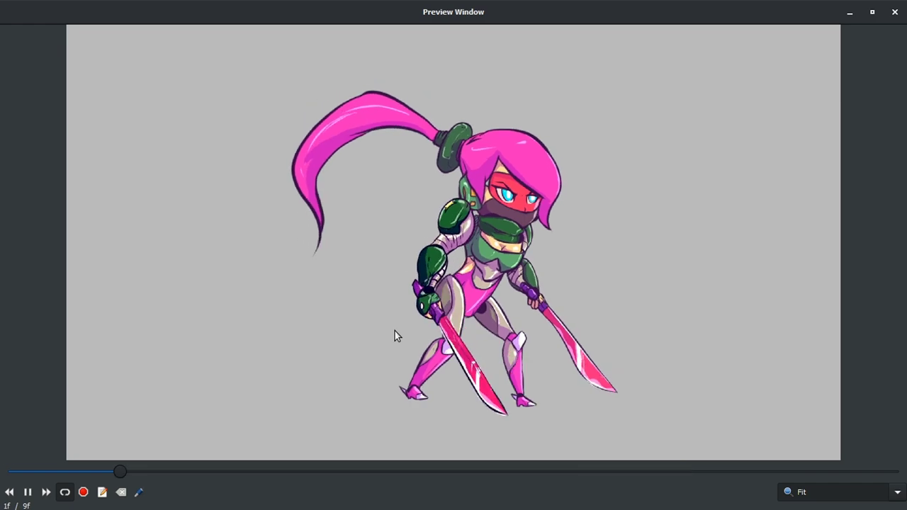
{"action": "key", "text": "alt+Tab"}
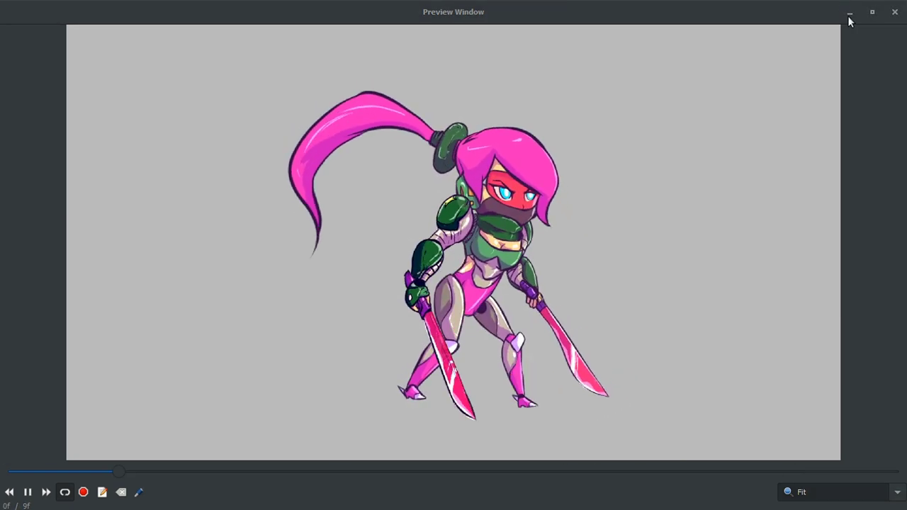
{"action": "left_click", "coordinate": [849, 12]}
{"action": "left_click", "coordinate": [848, 427]}
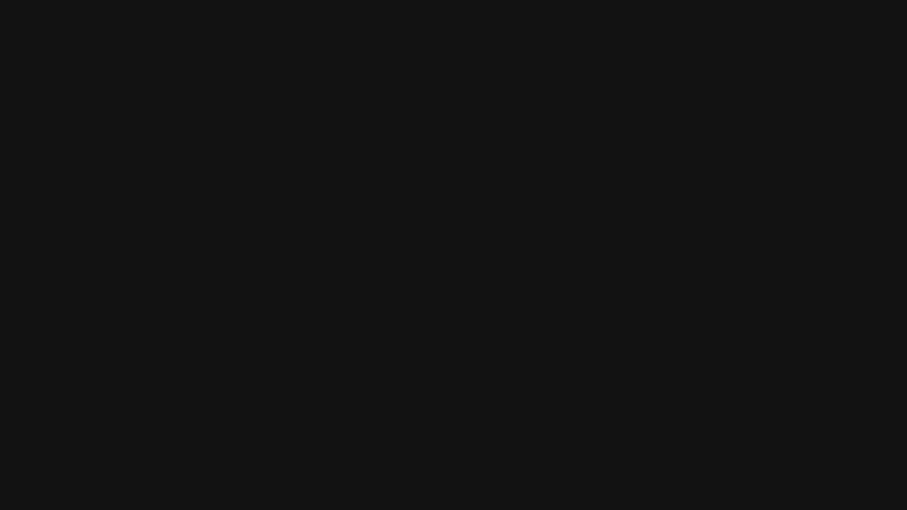